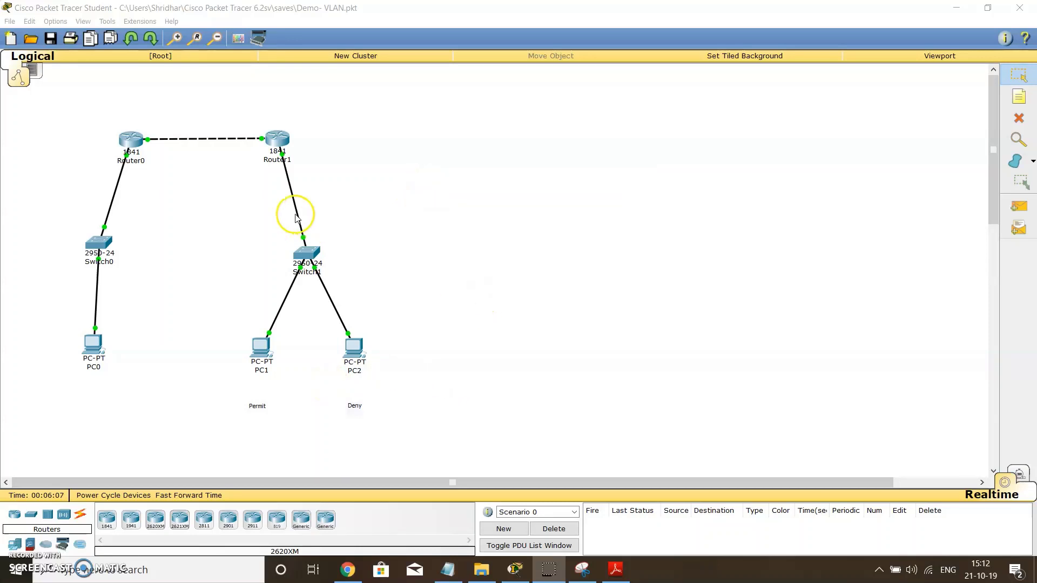
Step: Add a note reading 192.168.2.100 below PC1, then return to the Select tool
{"action": "left_click", "coordinate": [1018, 97]}
{"action": "left_click", "coordinate": [242, 389]}
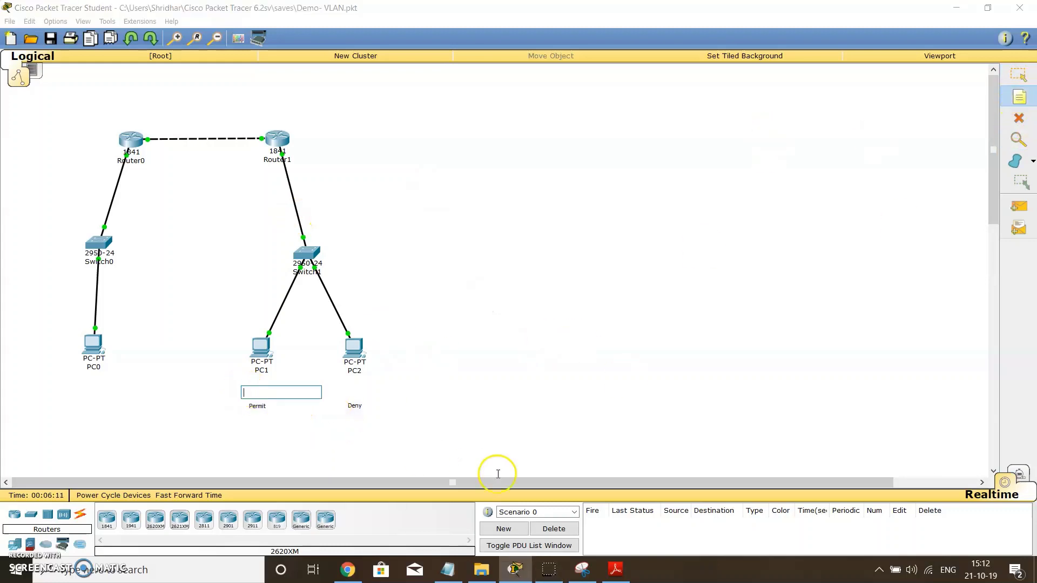
{"action": "type", "text": "192.168.2.100"}
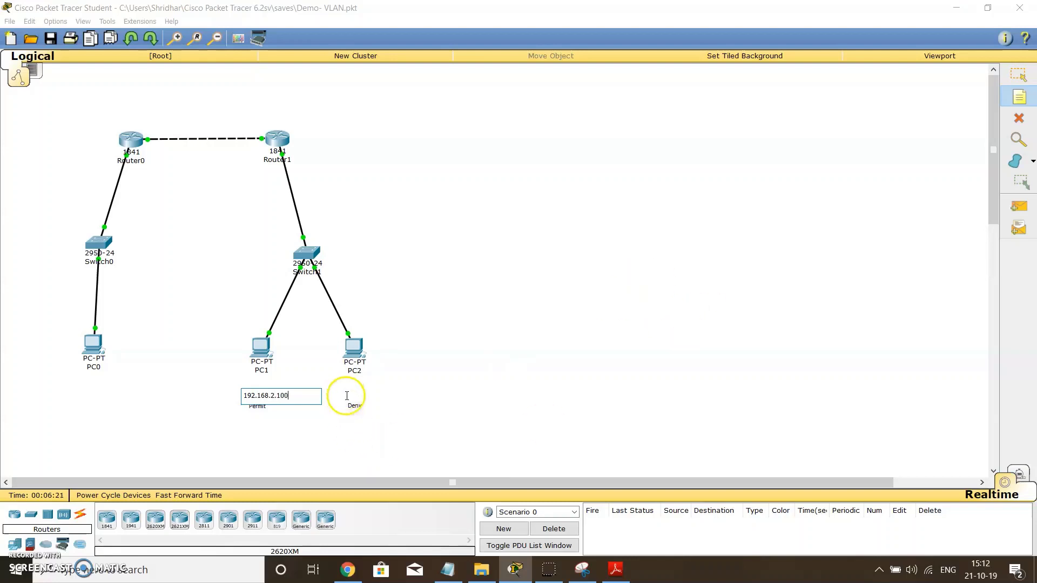
{"action": "left_click", "coordinate": [348, 400]}
{"action": "left_click", "coordinate": [258, 350]}
{"action": "key", "text": "Escape"}
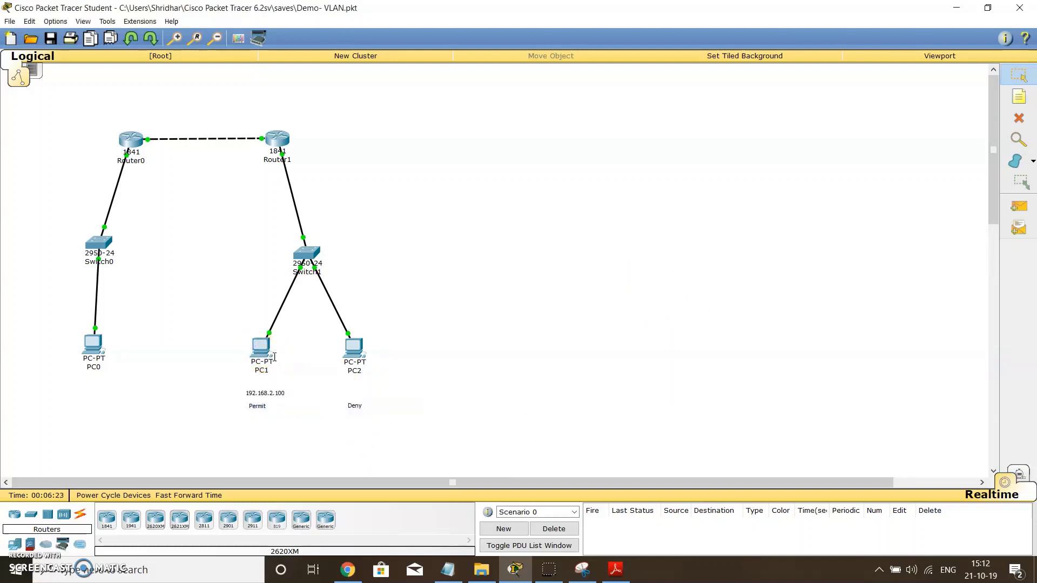
Step: Check PC1's IP configuration, then start a new note below PC2
{"action": "left_click", "coordinate": [262, 349]}
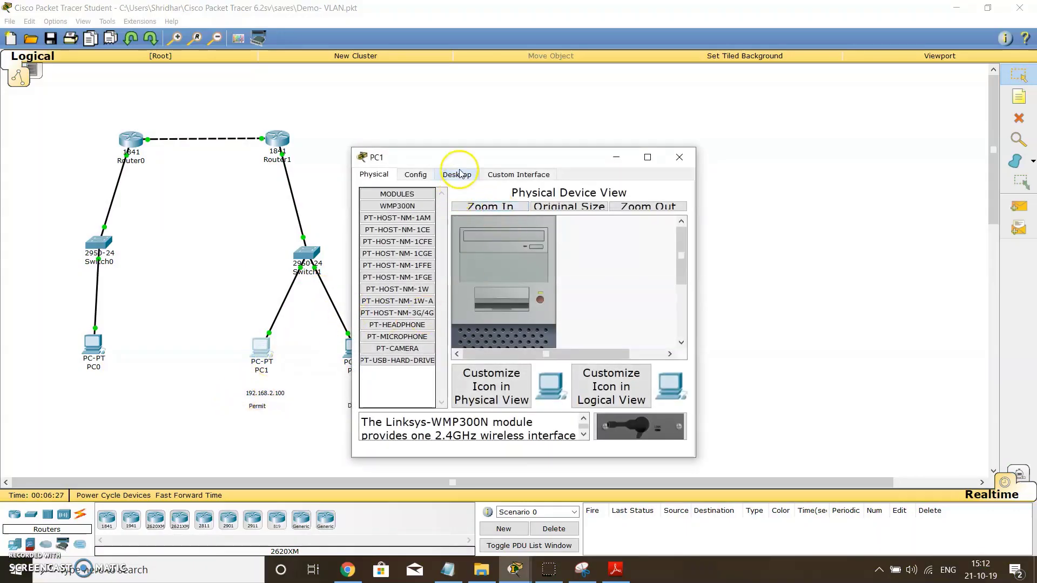
{"action": "left_click", "coordinate": [471, 174]}
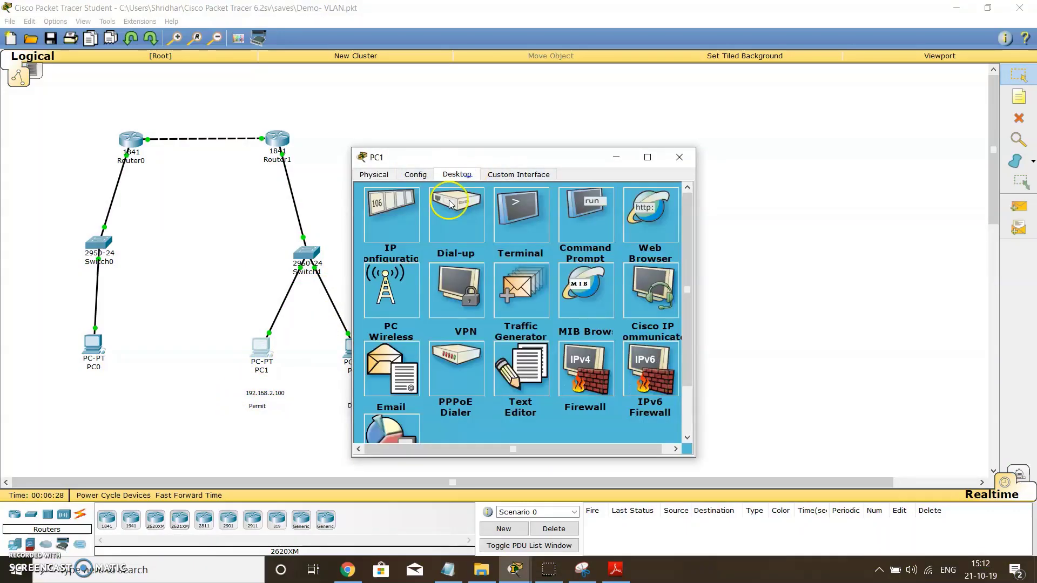
{"action": "left_click", "coordinate": [389, 214]}
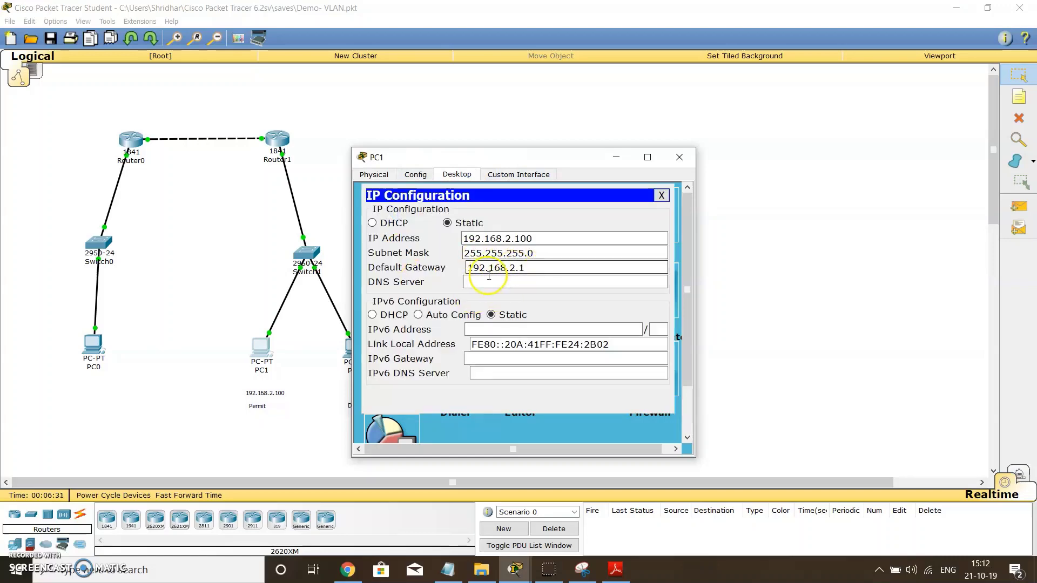
{"action": "left_click", "coordinate": [661, 195]}
{"action": "left_click", "coordinate": [679, 157]}
{"action": "left_click", "coordinate": [1019, 97]}
{"action": "left_click", "coordinate": [341, 397]}
Step: Label PC2 with a 192.168.2.101 note and PC0 with a 192.168.1.101 note
{"action": "type", "text": "192."}
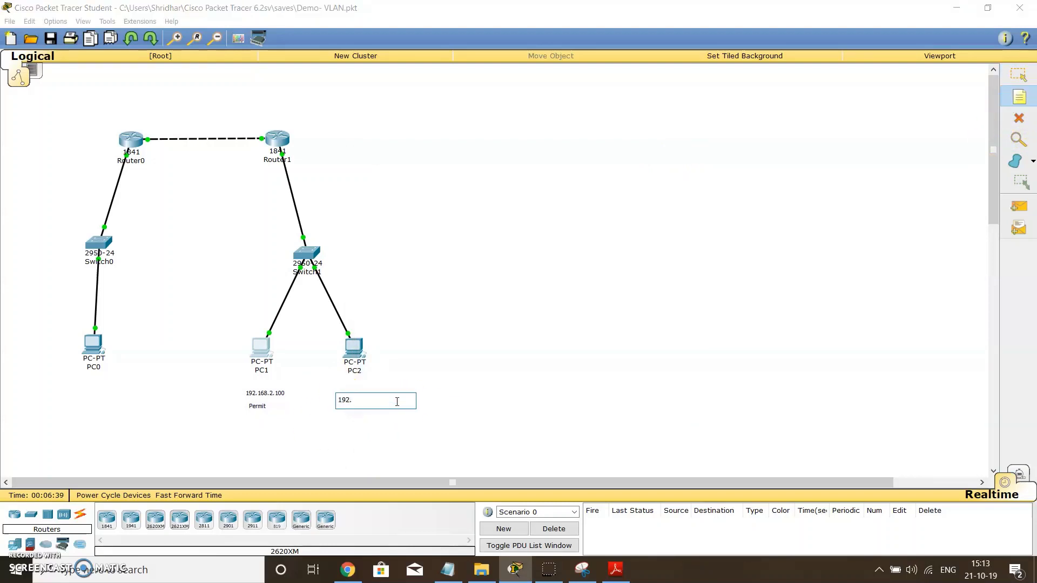
{"action": "type", "text": "168.2.101"}
{"action": "left_click", "coordinate": [423, 390]}
{"action": "left_click", "coordinate": [86, 392]}
{"action": "type", "text": "192"}
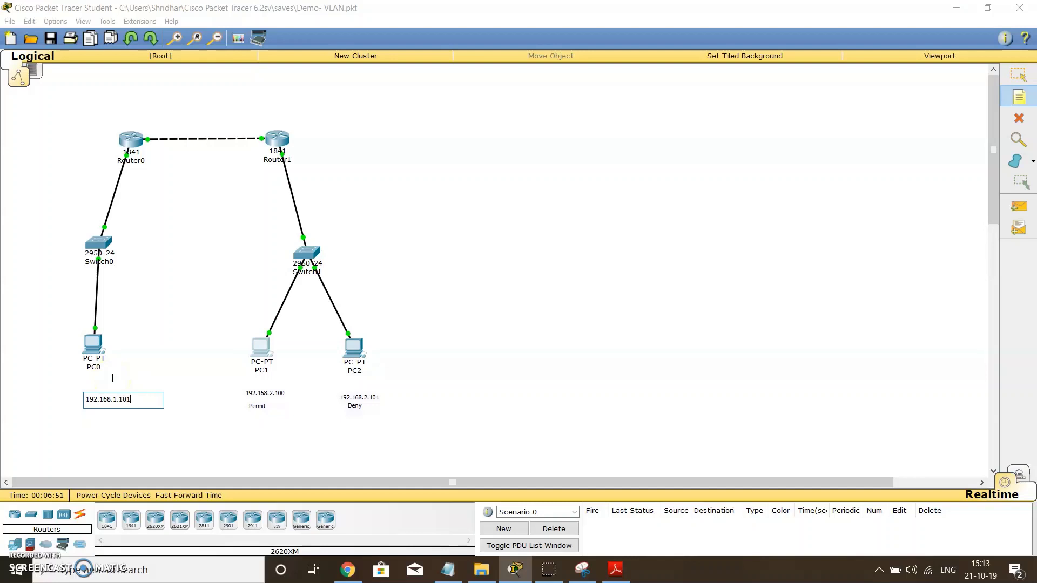
{"action": "type", "text": ".168.1.101"}
{"action": "key", "text": "Return"}
Step: Verify PC0's configured IP address and begin correcting its note to 192.168.1.100
{"action": "key", "text": "Escape"}
{"action": "left_click", "coordinate": [199, 404]}
{"action": "left_click", "coordinate": [93, 341]}
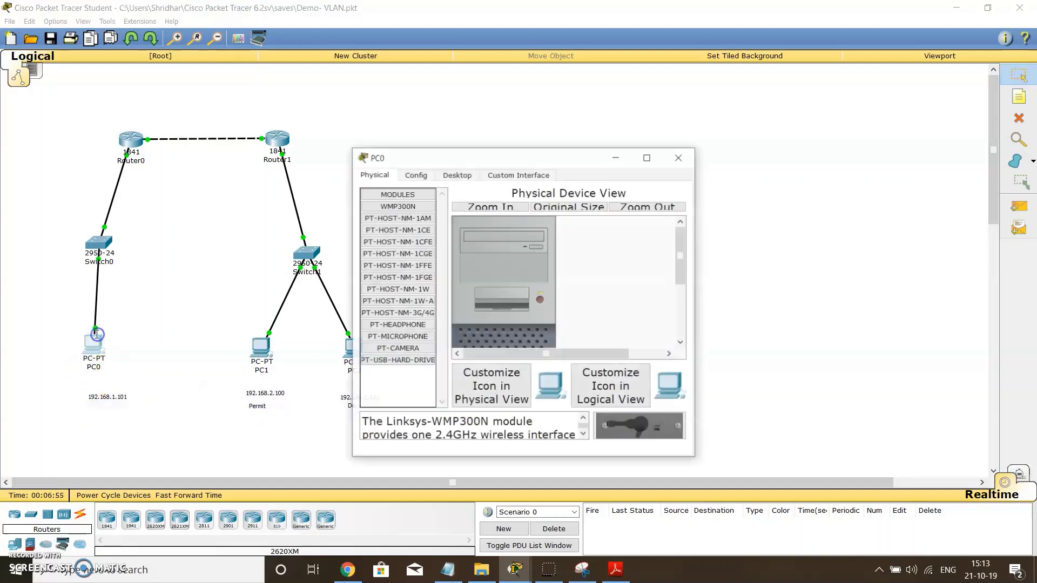
{"action": "left_click", "coordinate": [415, 175]}
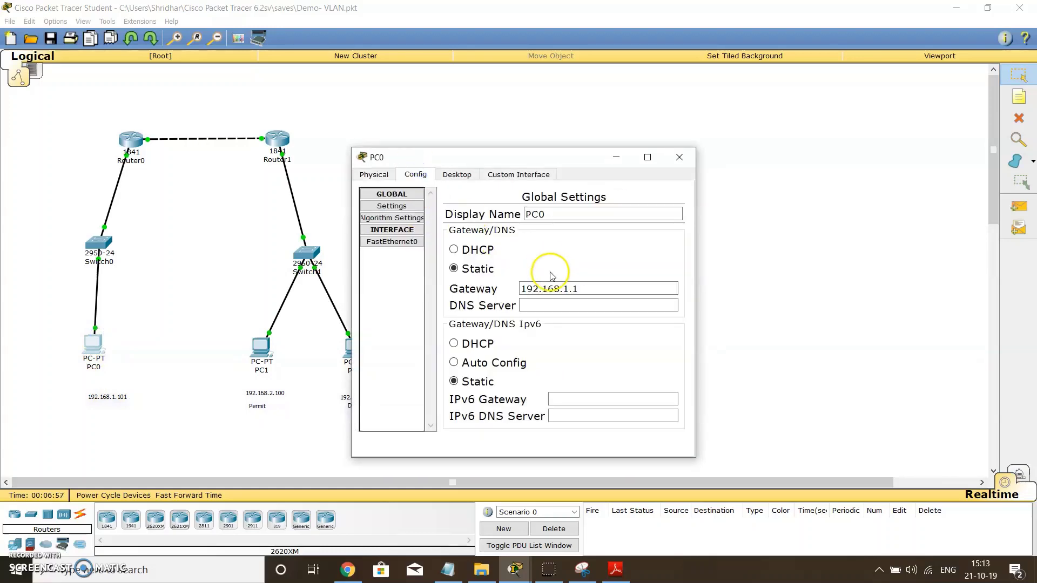
{"action": "left_click", "coordinate": [456, 175]}
{"action": "left_click", "coordinate": [397, 211]}
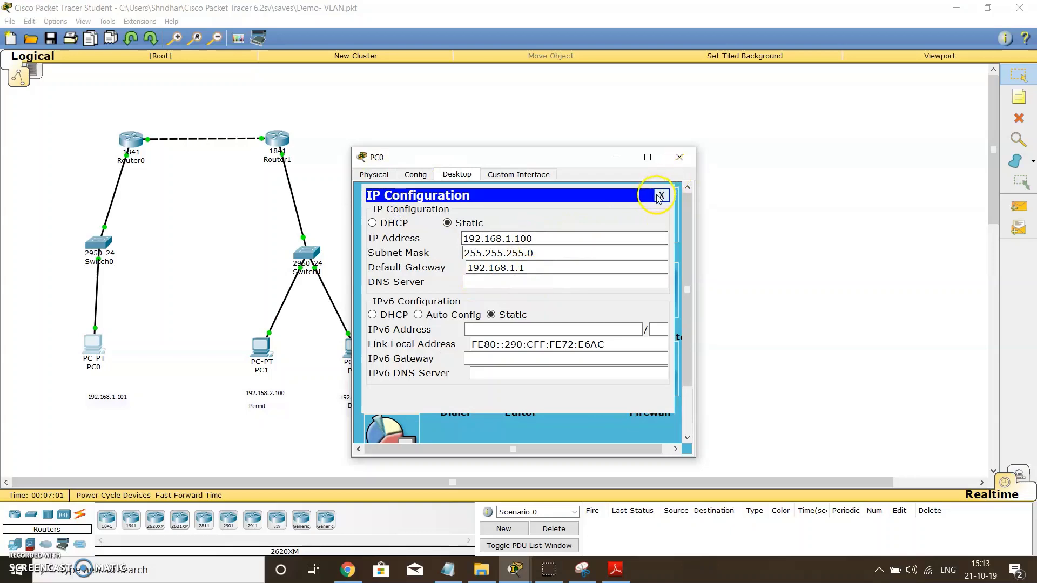
{"action": "left_click", "coordinate": [659, 195]}
{"action": "left_click", "coordinate": [679, 157]}
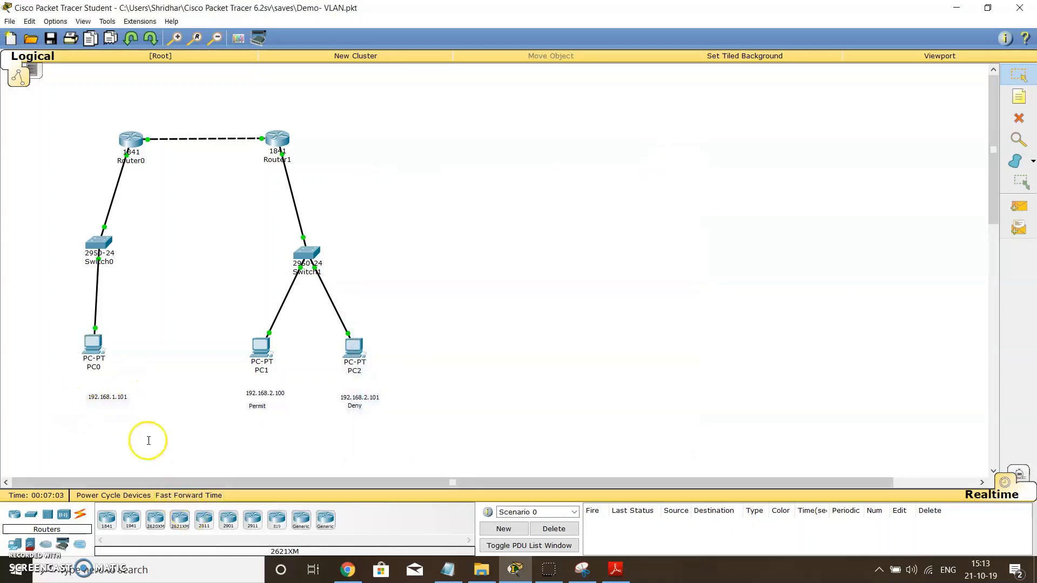
{"action": "double_click", "coordinate": [127, 396]}
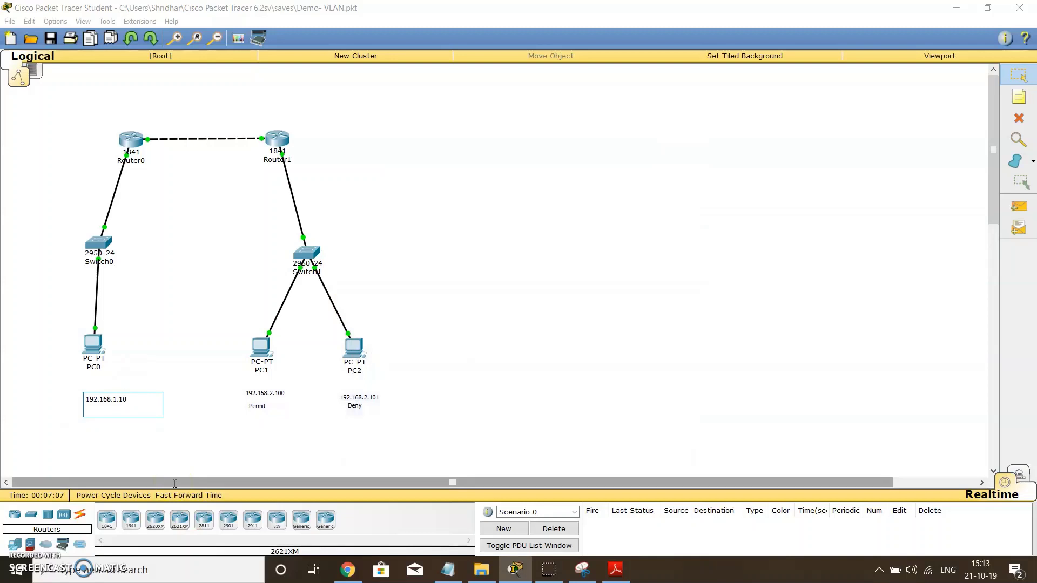
{"action": "left_click", "coordinate": [607, 347]}
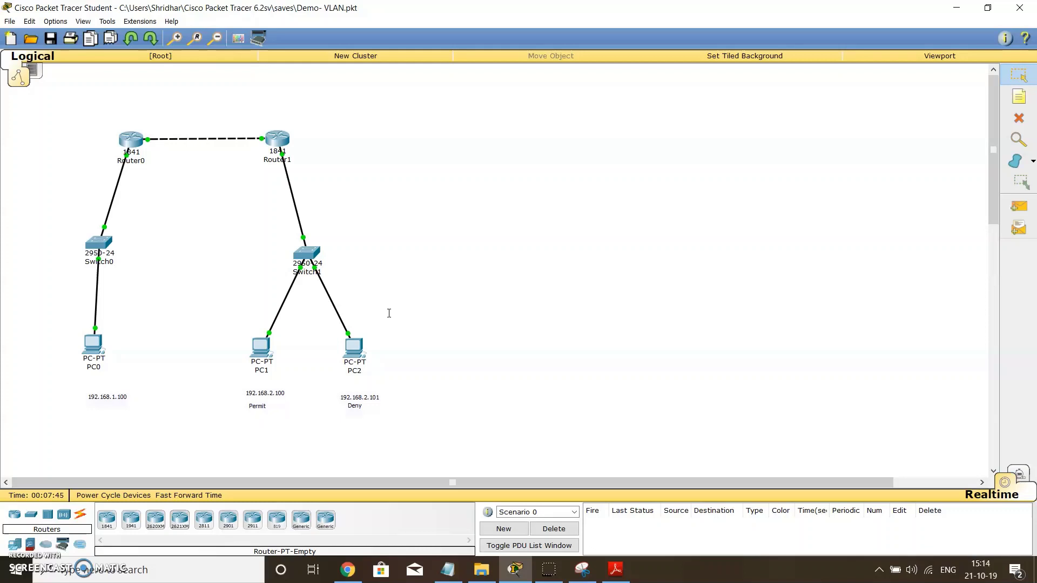
{"action": "left_click", "coordinate": [386, 314]}
{"action": "left_click", "coordinate": [400, 370]}
Step: Add a VLan 10 note below PC0 and a VLan 20 note below PC1
{"action": "left_click", "coordinate": [77, 439]}
{"action": "left_click", "coordinate": [1018, 97]}
{"action": "left_click", "coordinate": [75, 434]}
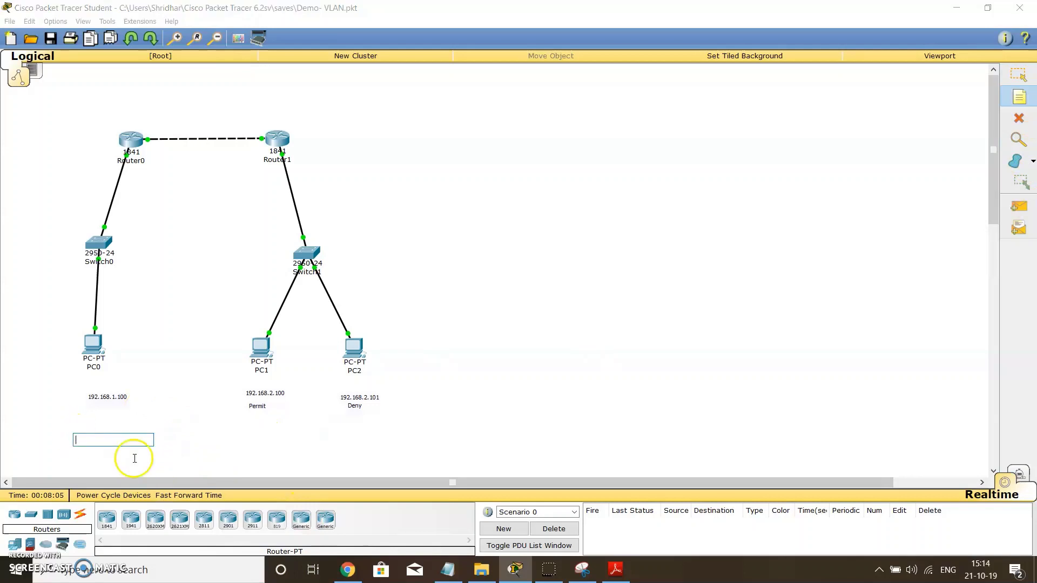
{"action": "type", "text": "VLan 10"}
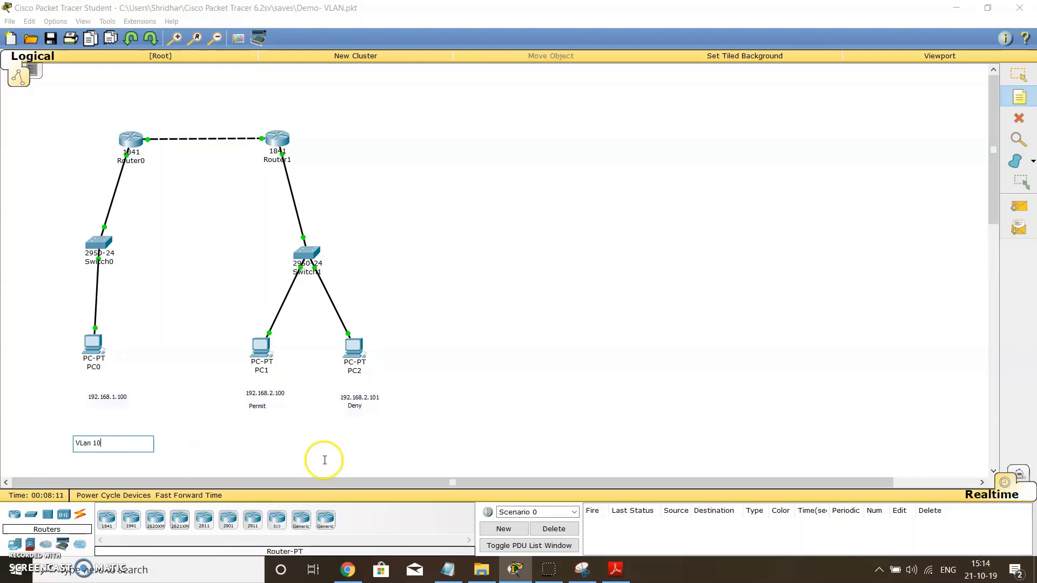
{"action": "left_click", "coordinate": [247, 443]}
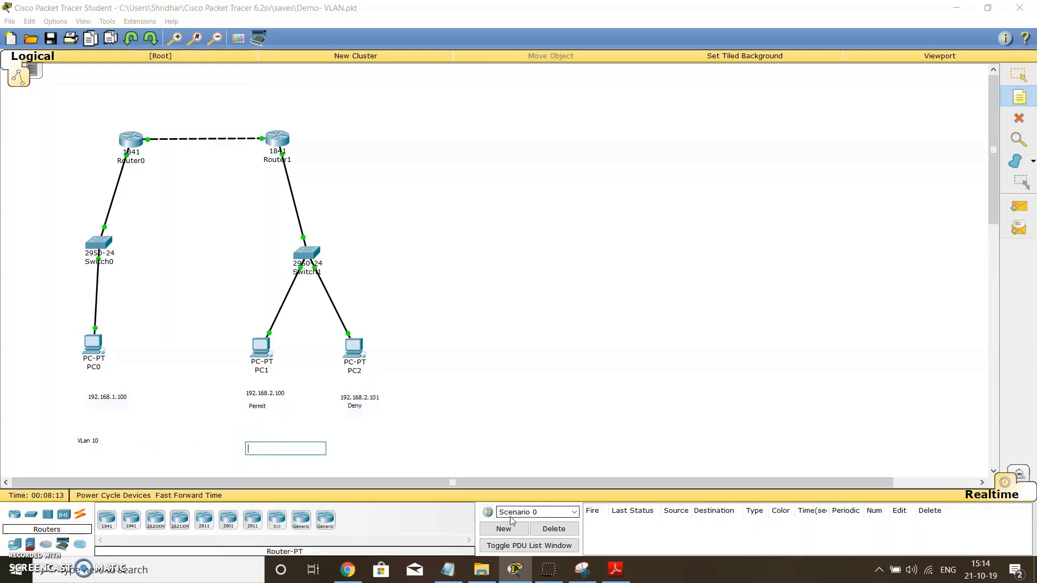
{"action": "type", "text": "VLan 20"}
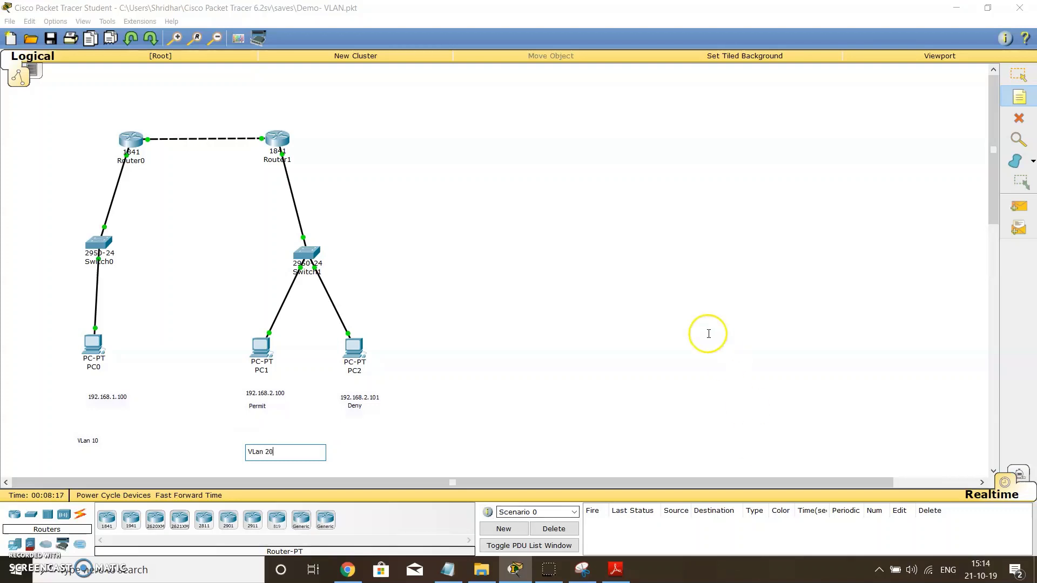
Step: Place two generic PCs, PC3 and PC4, to the right of Switch1
{"action": "left_click", "coordinate": [558, 319]}
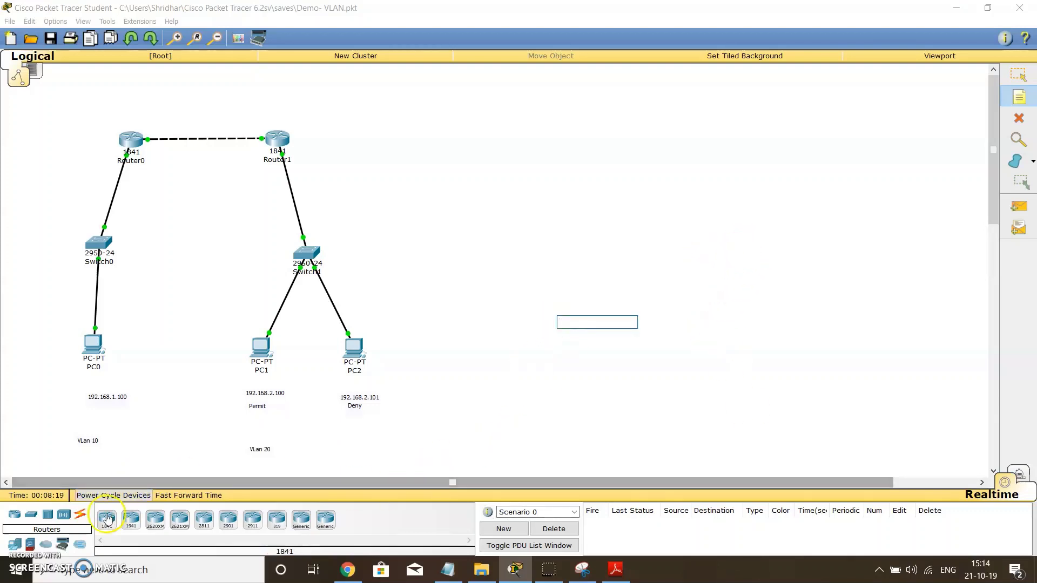
{"action": "left_click", "coordinate": [14, 543]}
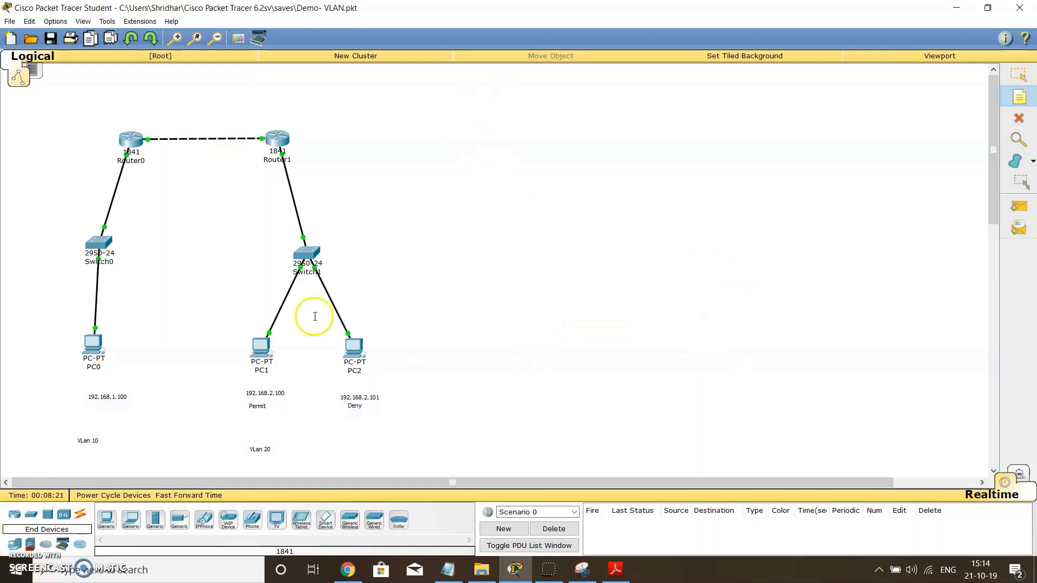
{"action": "left_click", "coordinate": [107, 519]}
{"action": "left_click", "coordinate": [463, 201]}
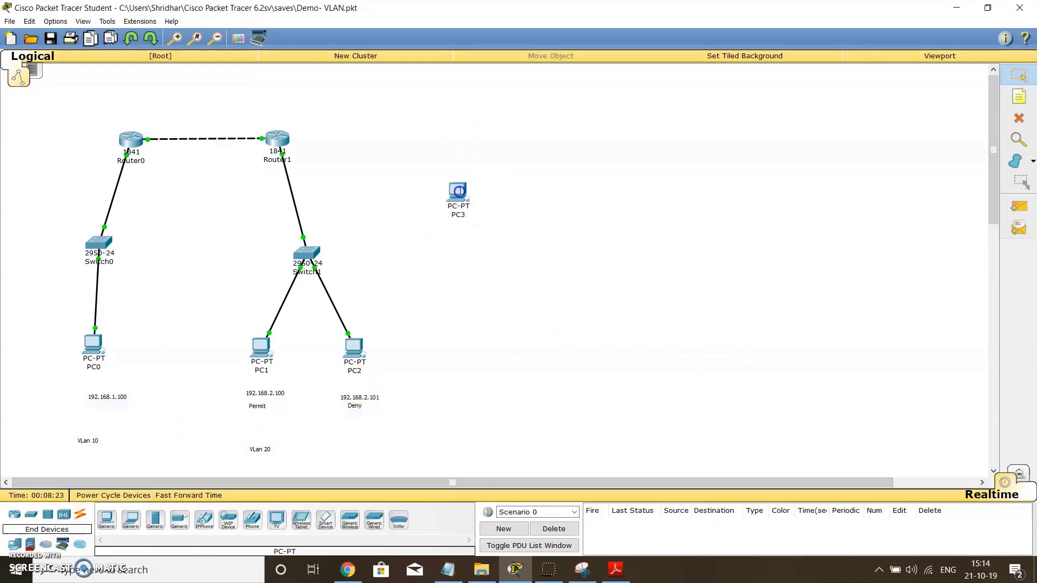
{"action": "left_click_drag", "start_coordinate": [458, 197], "coordinate": [453, 163]}
{"action": "left_click", "coordinate": [106, 520]}
{"action": "left_click", "coordinate": [483, 242]}
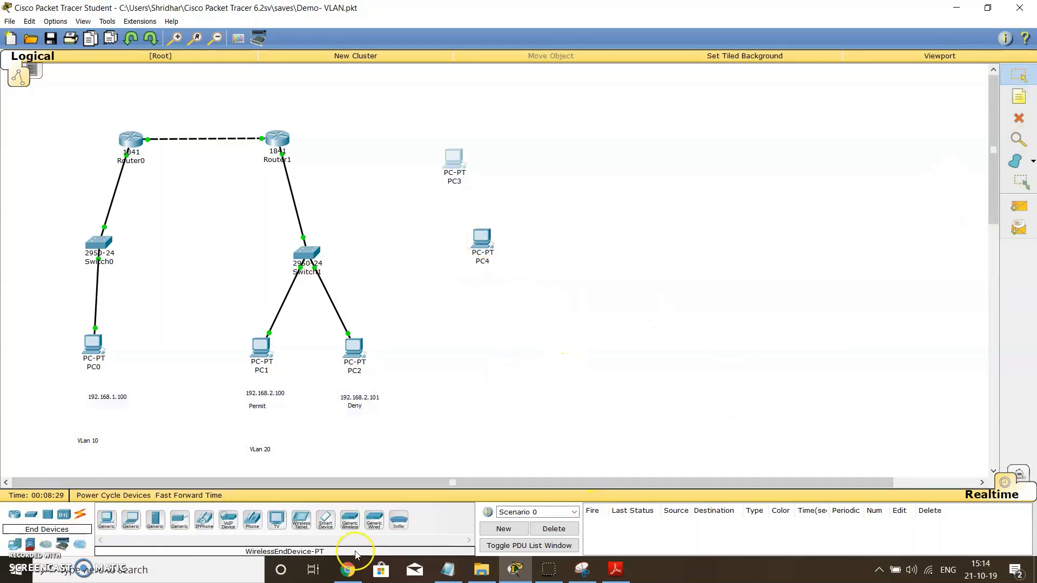
Step: Cable Switch1 to PC3 and to PC4 using automatic connections
{"action": "left_click", "coordinate": [80, 514]}
{"action": "left_click", "coordinate": [382, 231]}
{"action": "left_click", "coordinate": [306, 254]}
{"action": "left_click", "coordinate": [679, 162]}
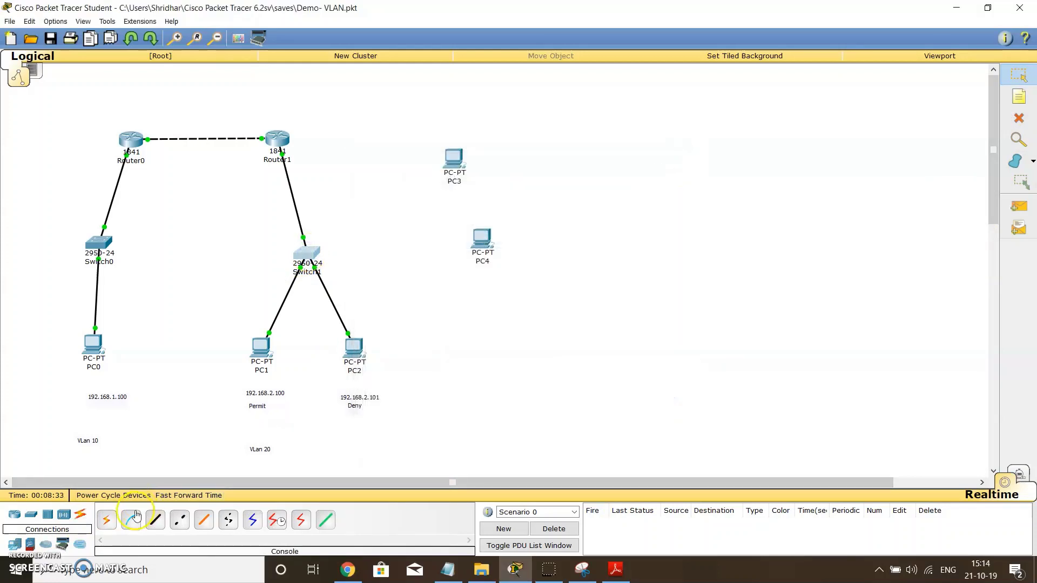
{"action": "left_click", "coordinate": [107, 519]}
{"action": "left_click", "coordinate": [290, 246]}
{"action": "left_click", "coordinate": [453, 161]}
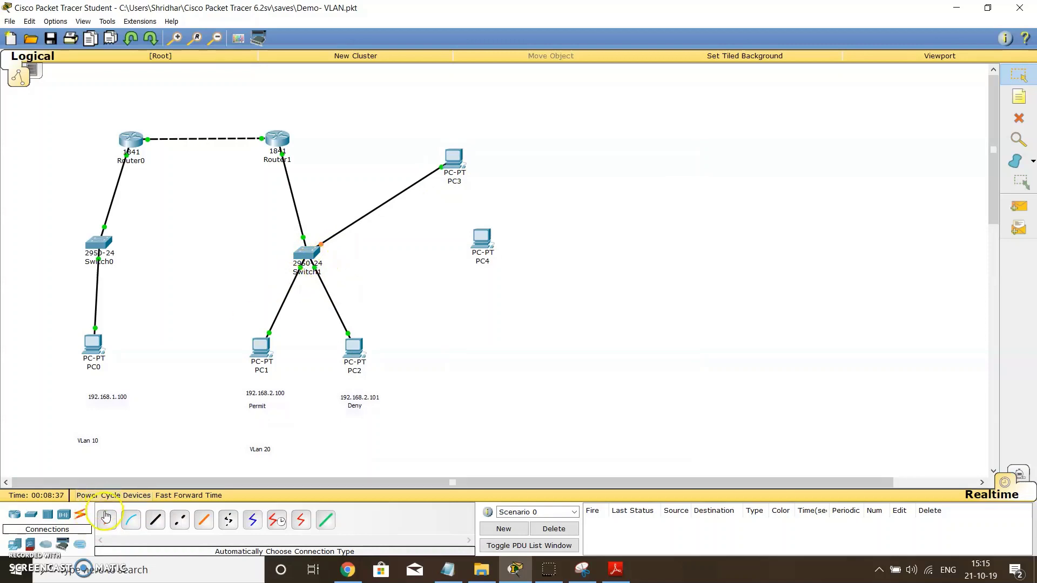
{"action": "left_click", "coordinate": [106, 519]}
{"action": "left_click", "coordinate": [306, 253]}
{"action": "left_click", "coordinate": [475, 239]}
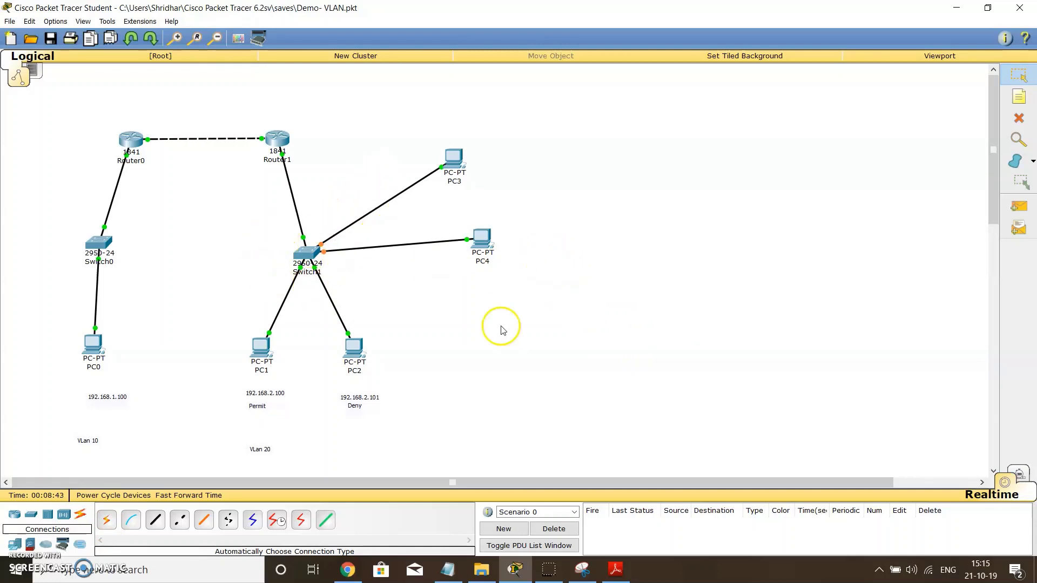
Step: Start a VLan 30 note to the right of PC3
{"action": "left_click", "coordinate": [1019, 98]}
{"action": "left_click", "coordinate": [559, 188]}
{"action": "type", "text": "VLan 30"}
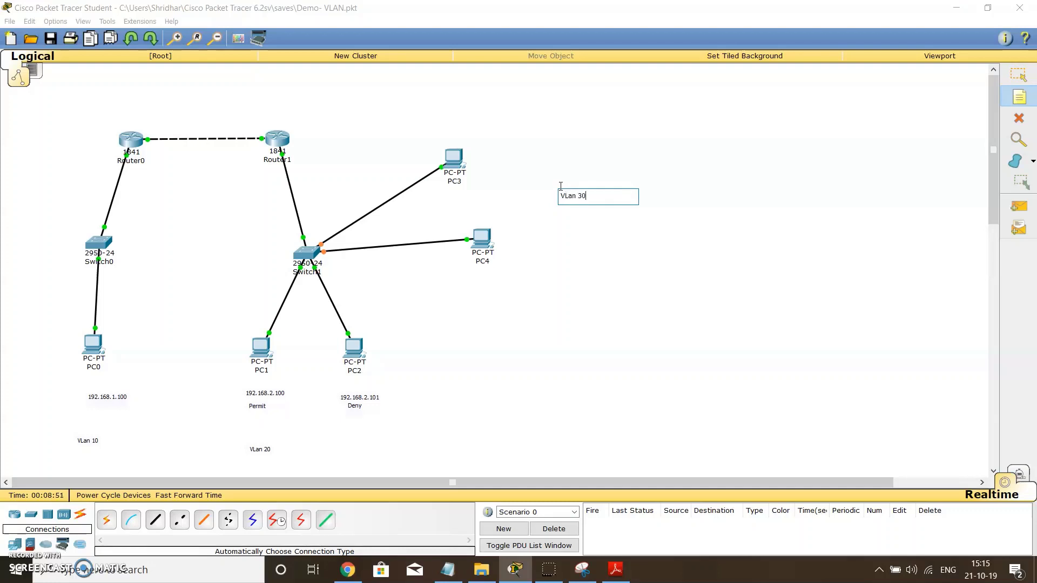
Step: Finish the VLan 30 note beside PC3 and PC4
{"action": "left_click", "coordinate": [599, 237]}
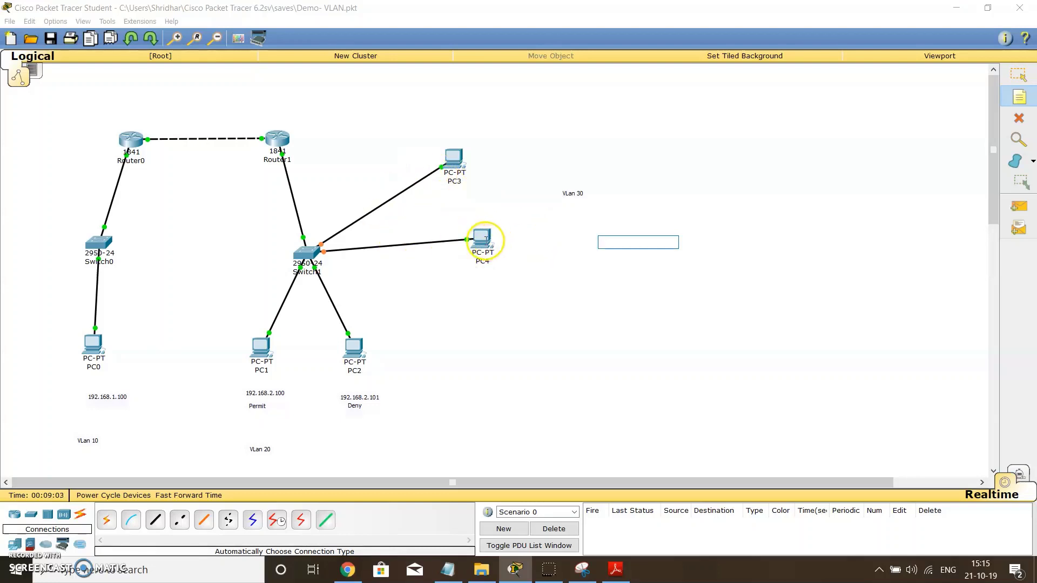
Step: Give PC4 static IP 192.168.2.102 with subnet mask 255.255.255.0
{"action": "key", "text": "Escape"}
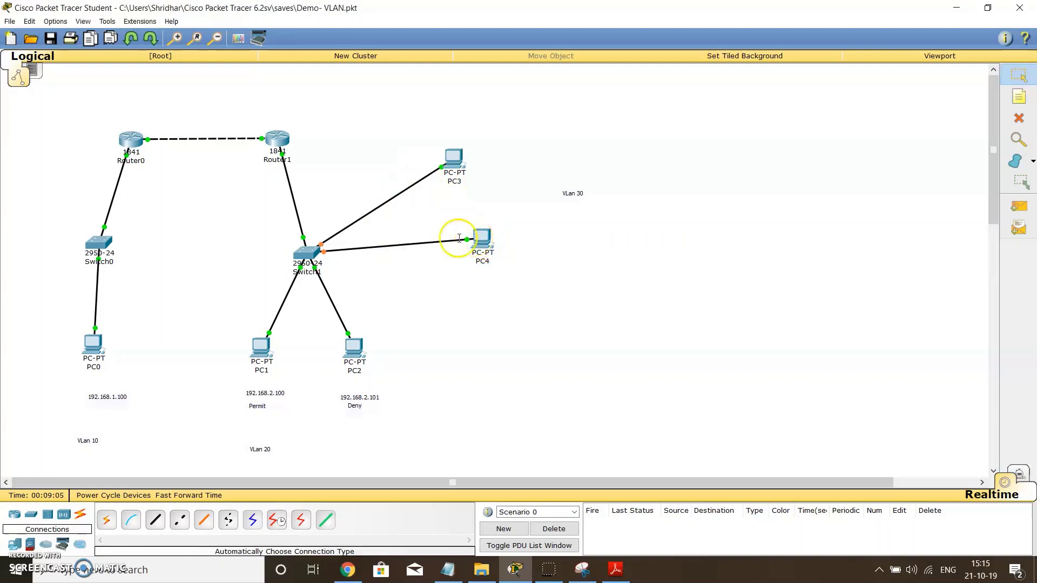
{"action": "left_click", "coordinate": [481, 238]}
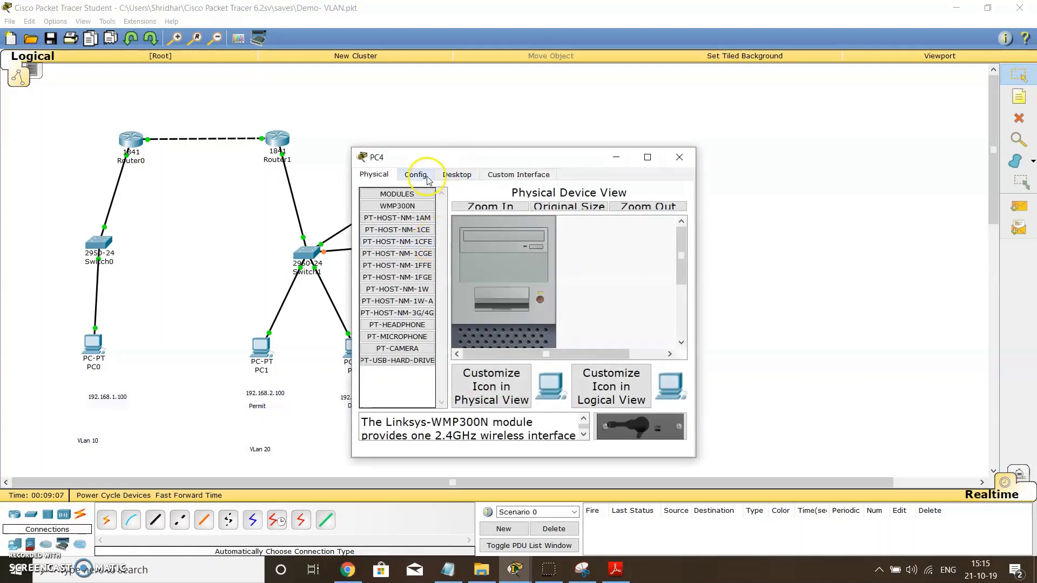
{"action": "left_click", "coordinate": [417, 174]}
{"action": "left_click_drag", "start_coordinate": [474, 150], "coordinate": [621, 105]}
{"action": "left_click", "coordinate": [610, 134]}
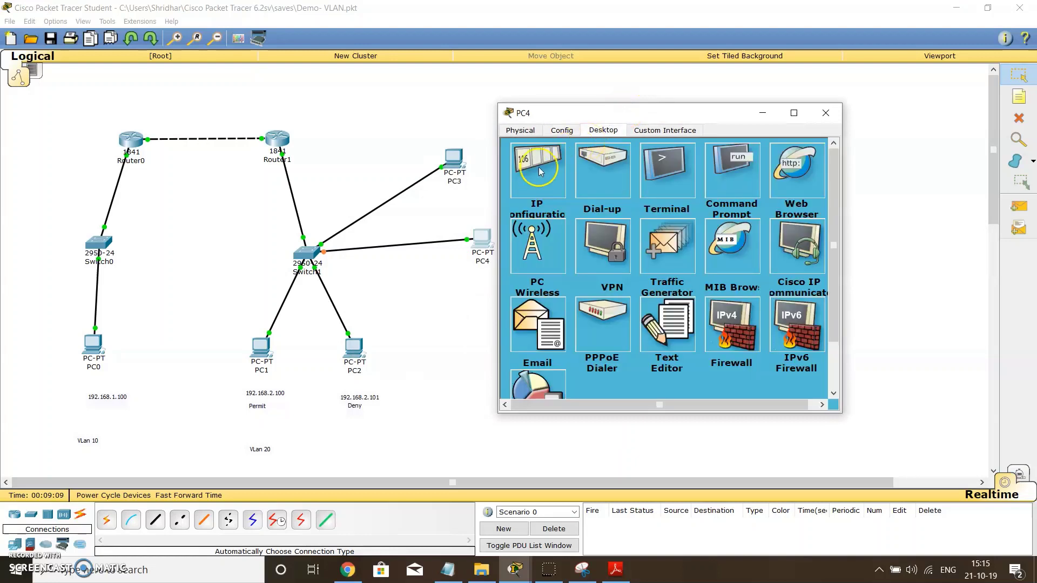
{"action": "left_click", "coordinate": [537, 168]}
{"action": "left_click", "coordinate": [656, 194]}
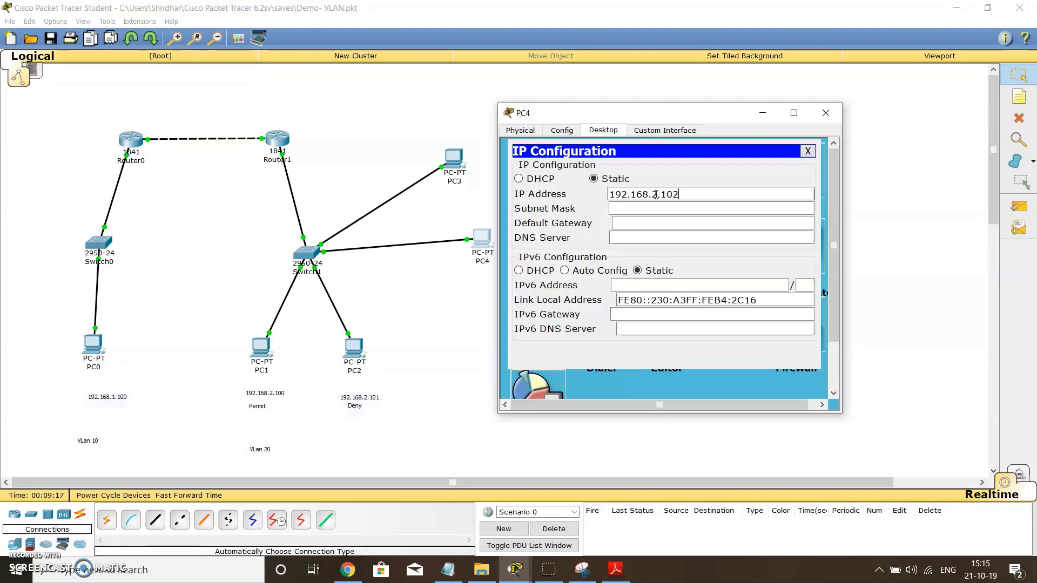
{"action": "left_click", "coordinate": [656, 208]}
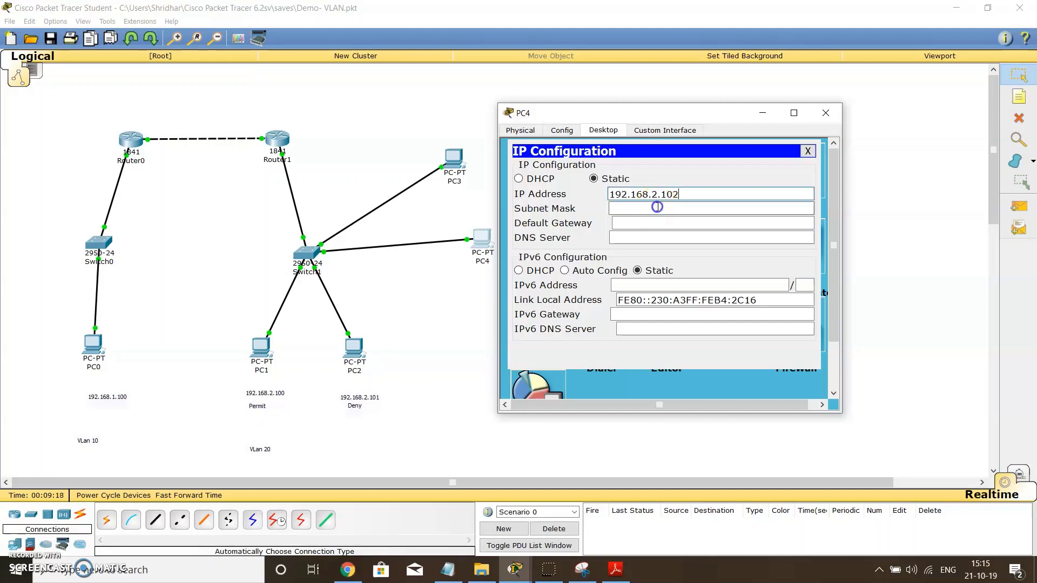
{"action": "left_click", "coordinate": [808, 152]}
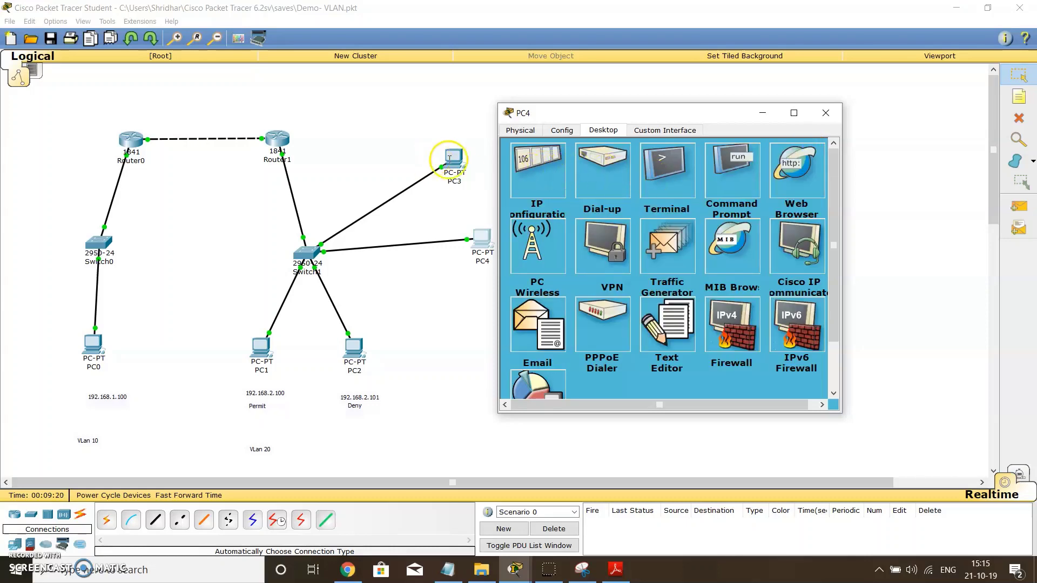
Step: Give PC3 static IP 192.168.2.103 with subnet mask 255.255.255.0
{"action": "left_click", "coordinate": [451, 157]}
{"action": "left_click", "coordinate": [457, 174]}
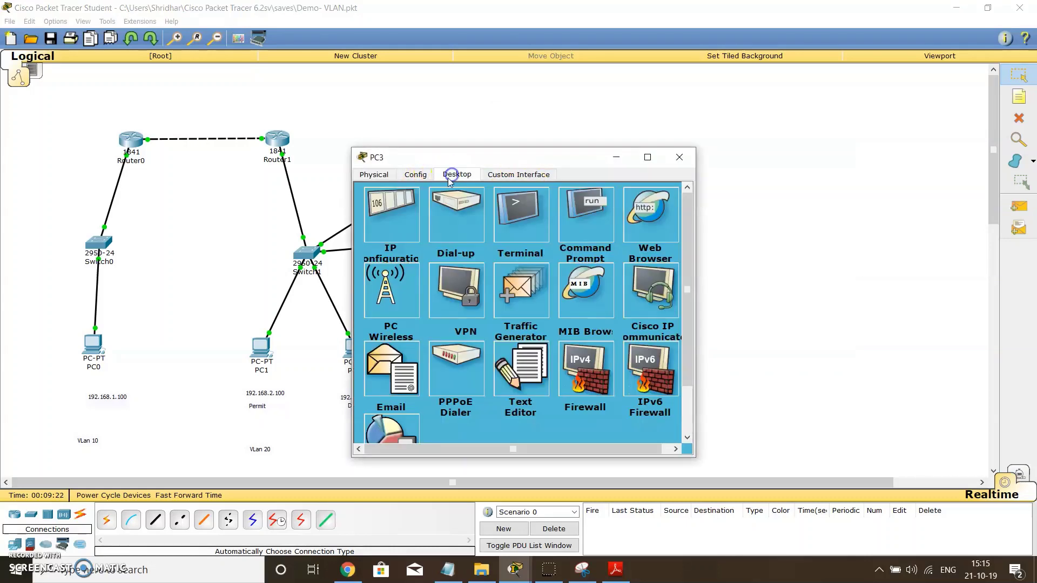
{"action": "left_click", "coordinate": [386, 213]}
{"action": "left_click", "coordinate": [534, 238]}
{"action": "type", "text": "192.168.2.103"}
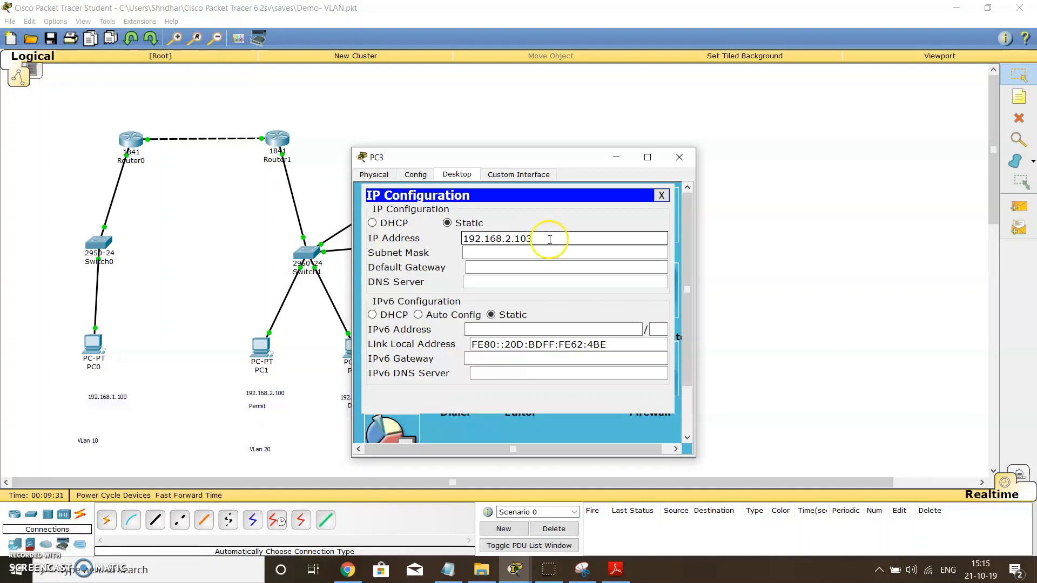
{"action": "left_click", "coordinate": [532, 252]}
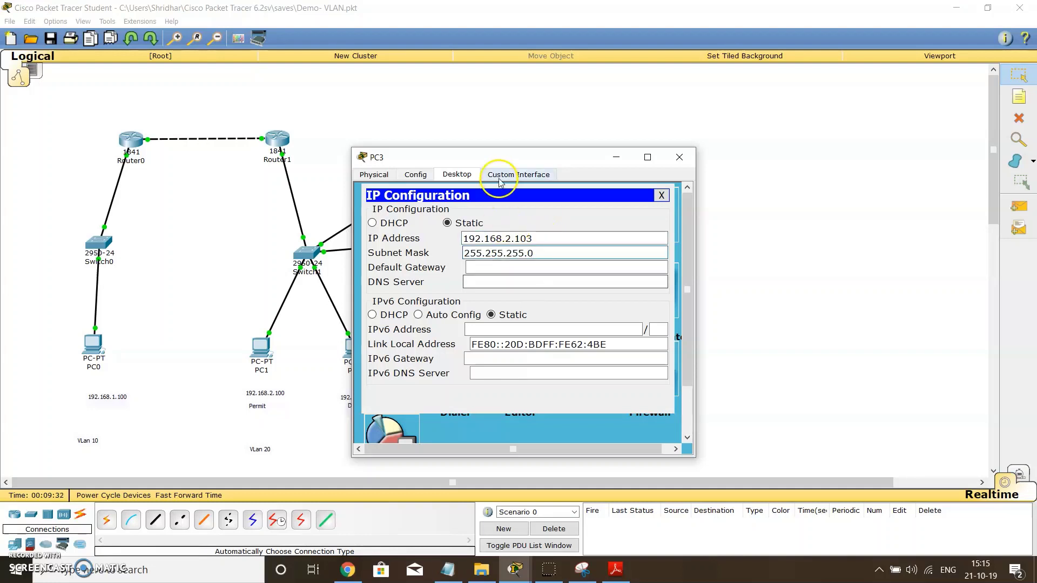
Step: Copy PC2's default gateway 192.168.2.1 from its IP configuration
{"action": "left_click", "coordinate": [661, 195]}
{"action": "left_click", "coordinate": [679, 157]}
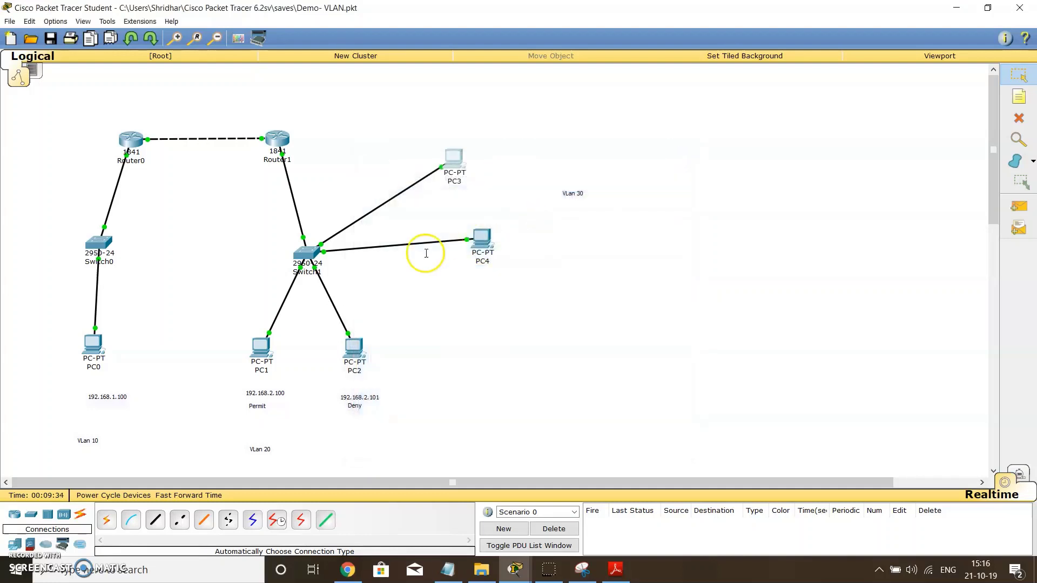
{"action": "left_click", "coordinate": [354, 354]}
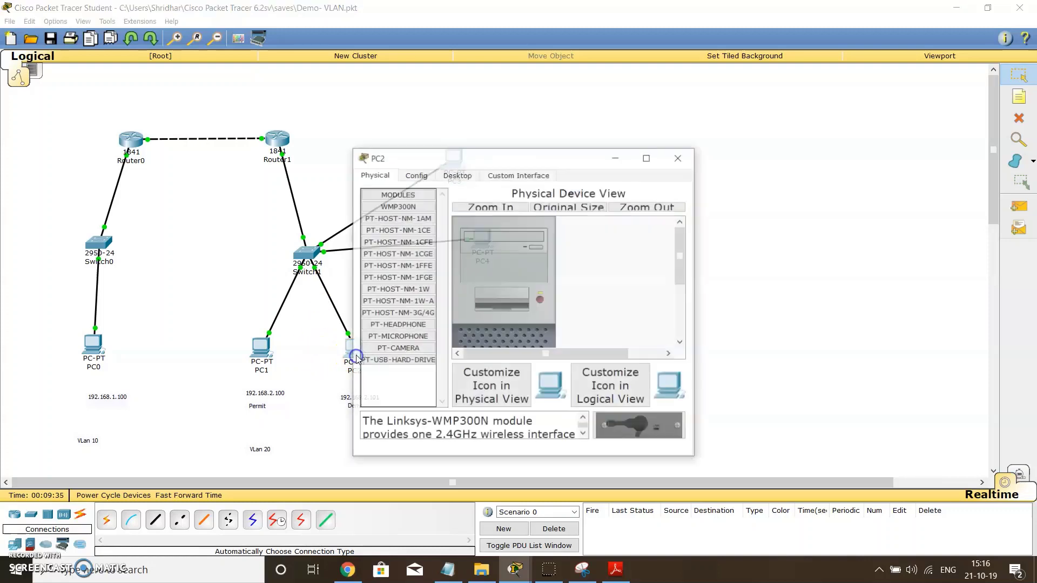
{"action": "left_click", "coordinate": [456, 174]}
{"action": "left_click", "coordinate": [388, 211]}
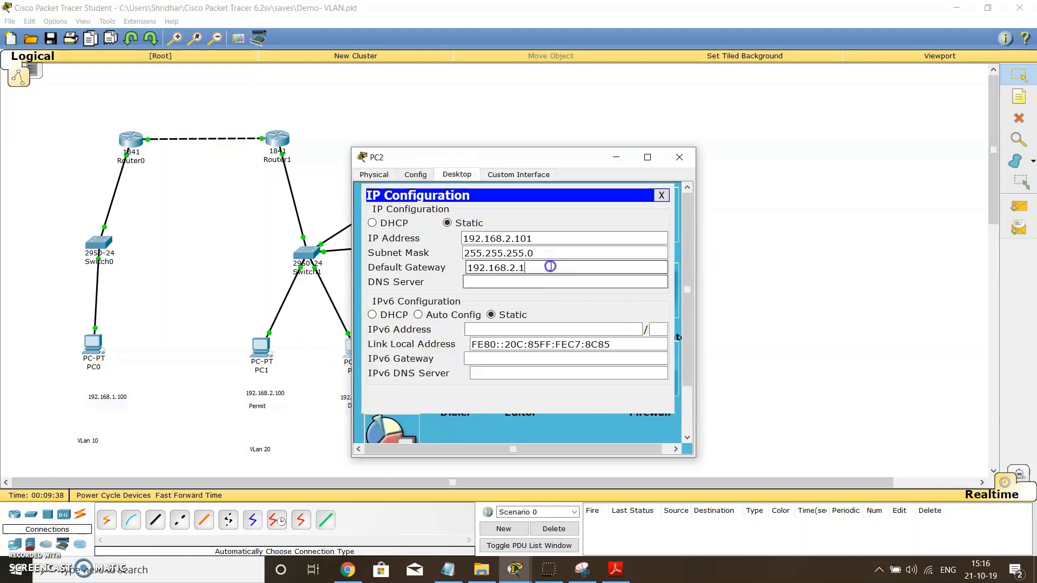
{"action": "left_click_drag", "start_coordinate": [534, 268], "coordinate": [469, 264]}
{"action": "right_click", "coordinate": [469, 264]}
{"action": "left_click", "coordinate": [498, 314]}
Step: Paste 192.168.2.1 as PC4's default gateway
{"action": "left_click", "coordinate": [661, 195]}
{"action": "left_click", "coordinate": [679, 157]}
{"action": "left_click", "coordinate": [482, 238]}
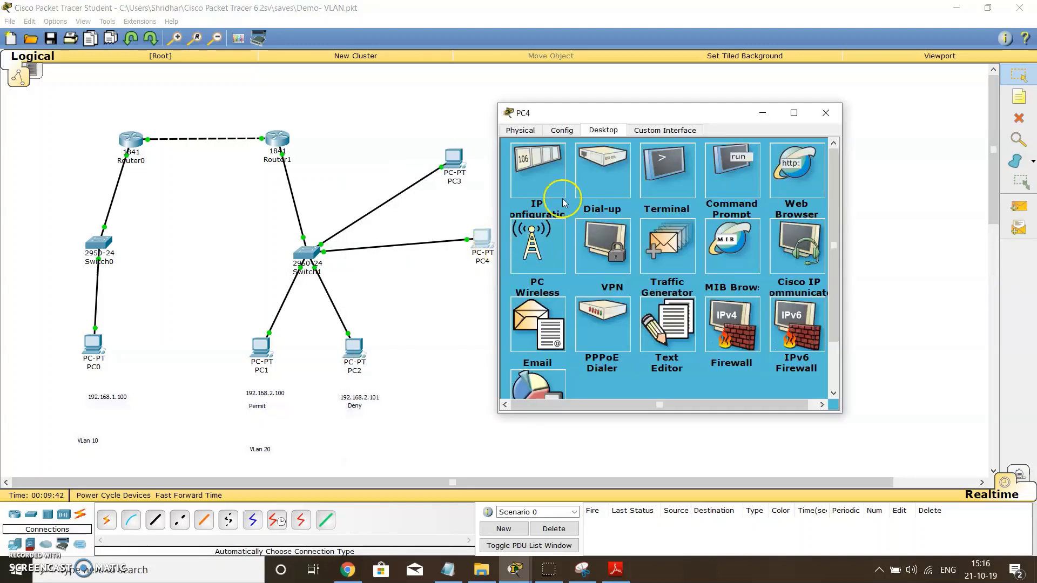
{"action": "left_click", "coordinate": [556, 167]}
{"action": "left_click", "coordinate": [626, 222]}
{"action": "right_click", "coordinate": [627, 222]}
{"action": "left_click", "coordinate": [636, 286]}
{"action": "left_click", "coordinate": [807, 151]}
{"action": "left_click", "coordinate": [825, 112]}
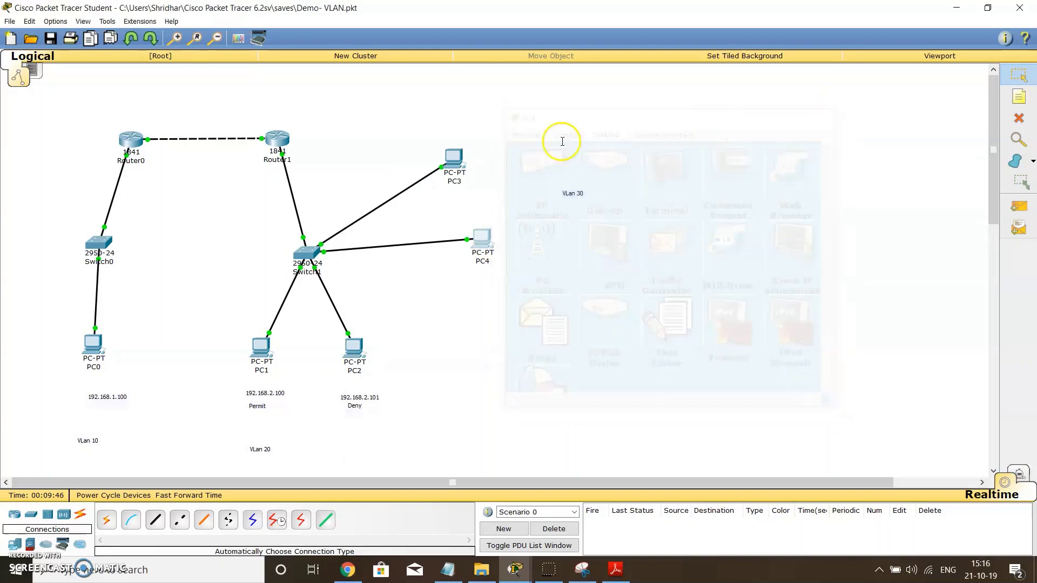
Step: Paste 192.168.2.1 as PC3's default gateway
{"action": "left_click", "coordinate": [453, 158]}
{"action": "left_click", "coordinate": [399, 221]}
{"action": "left_click", "coordinate": [493, 268]}
{"action": "right_click", "coordinate": [494, 269]}
{"action": "left_click", "coordinate": [504, 331]}
{"action": "left_click", "coordinate": [661, 195]}
{"action": "left_click", "coordinate": [679, 157]}
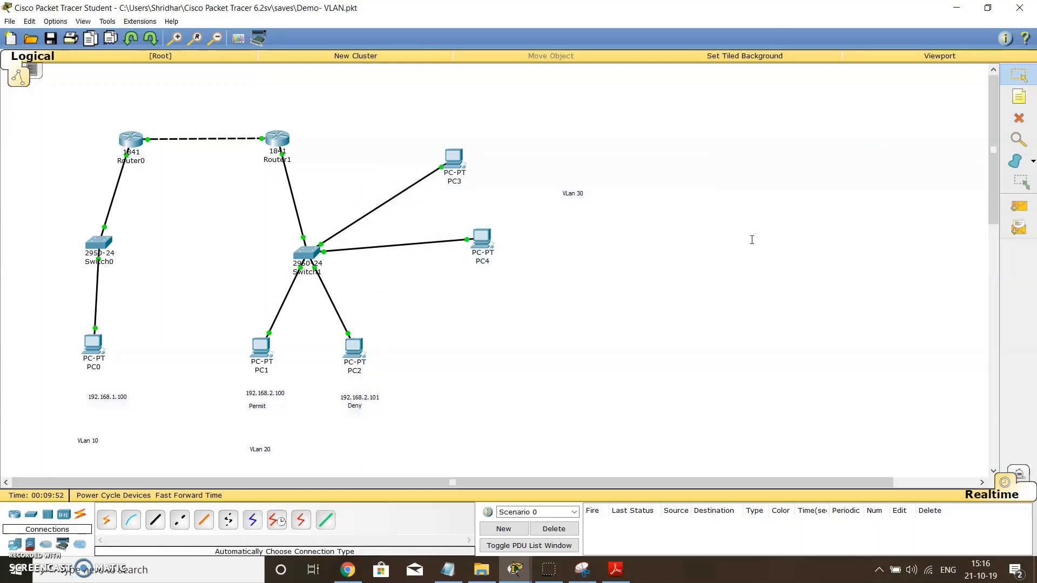
Step: Leave the VLan 30 note unchanged and bring up the Notepad file of VLAN switch commands
{"action": "double_click", "coordinate": [560, 194]}
{"action": "left_click", "coordinate": [562, 214]}
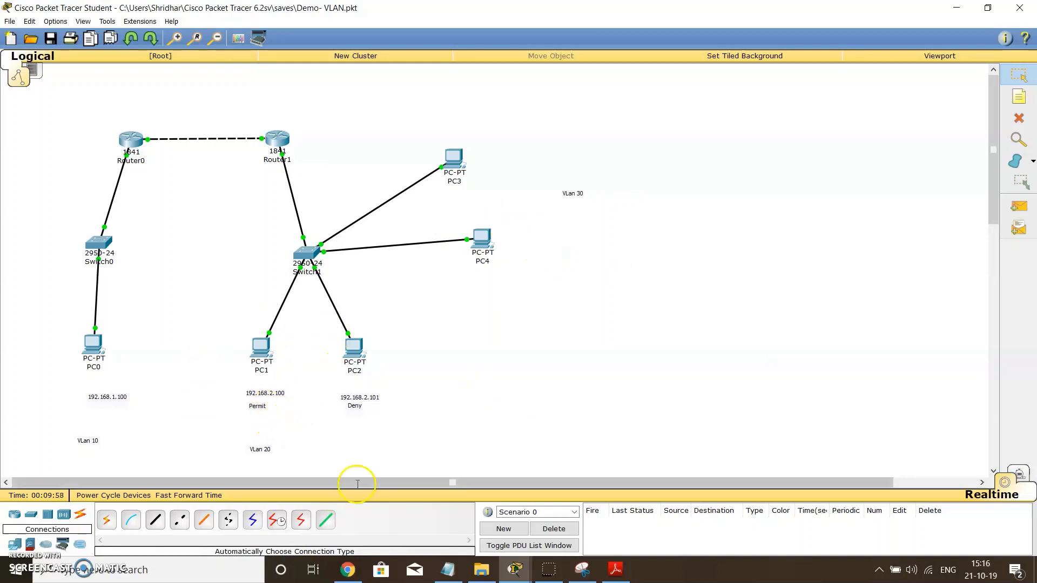
{"action": "left_click", "coordinate": [305, 445]}
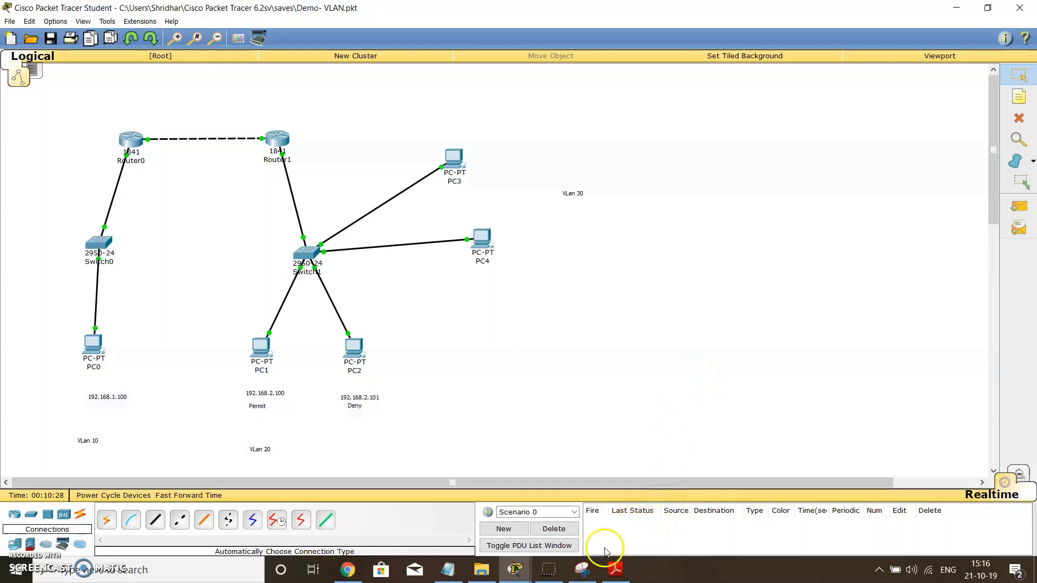
{"action": "left_click", "coordinate": [456, 573]}
{"action": "scroll", "coordinate": [595, 197], "scroll_direction": "up", "scroll_amount": 6}
Step: Move the Notepad VLAN command notes off PC3 and PC4 and open Switch1's device window
{"action": "scroll", "coordinate": [582, 278], "scroll_direction": "down", "scroll_amount": 1}
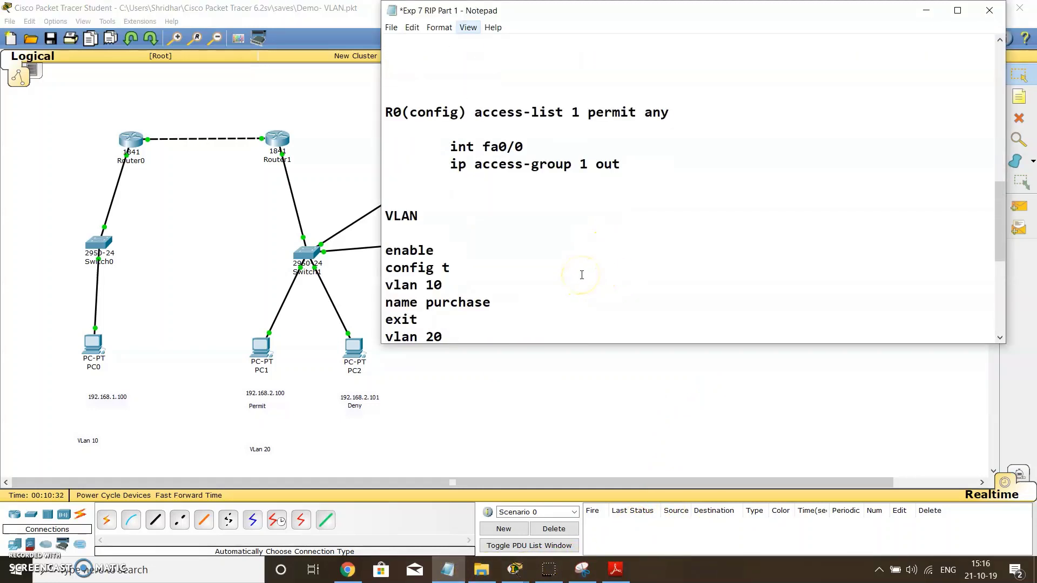
{"action": "left_click_drag", "start_coordinate": [551, 10], "coordinate": [731, 65]}
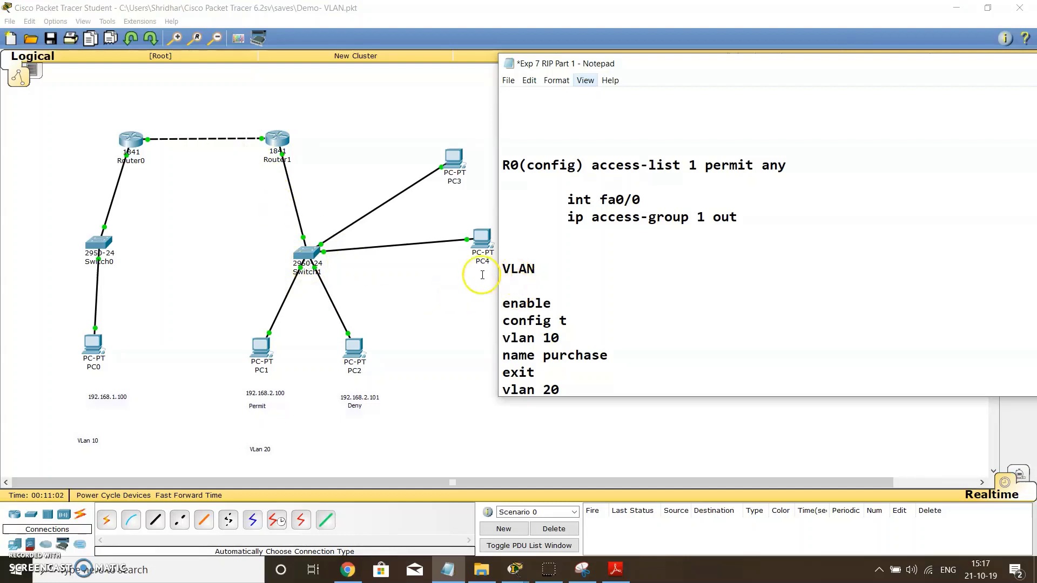
{"action": "scroll", "coordinate": [526, 279], "scroll_direction": "down", "scroll_amount": 3}
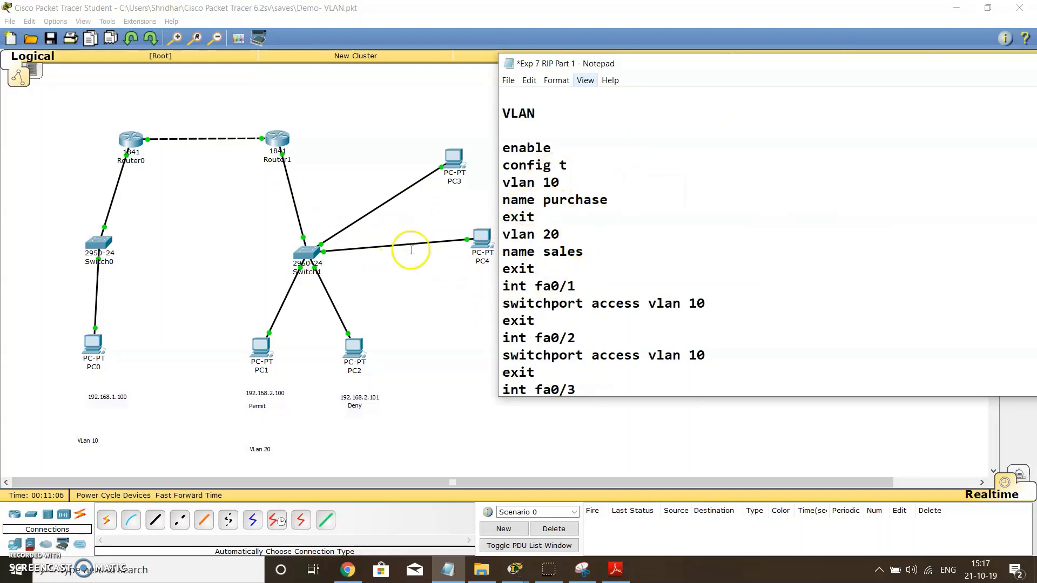
{"action": "left_click", "coordinate": [306, 254]}
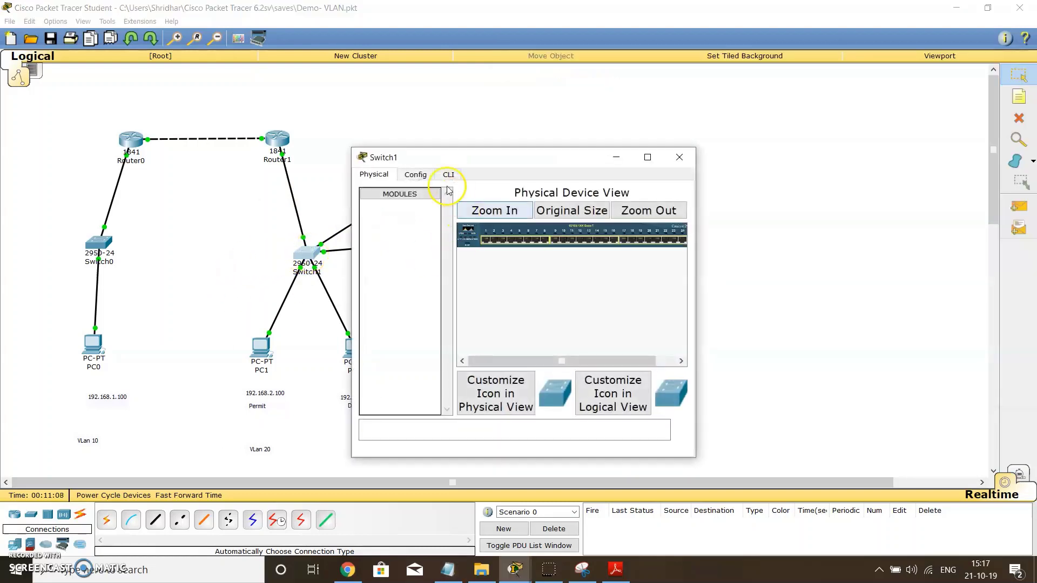
Step: Bring Switch1's CLI to global configuration mode with enable and config t, placed beside the notes
{"action": "left_click", "coordinate": [448, 175]}
{"action": "key", "text": "Return"}
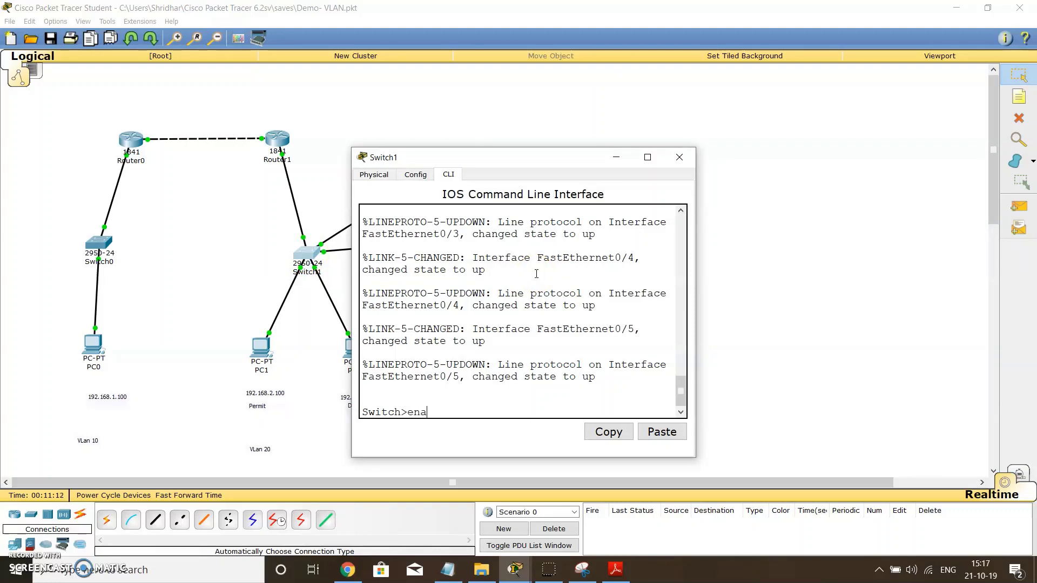
{"action": "key", "text": "Return"}
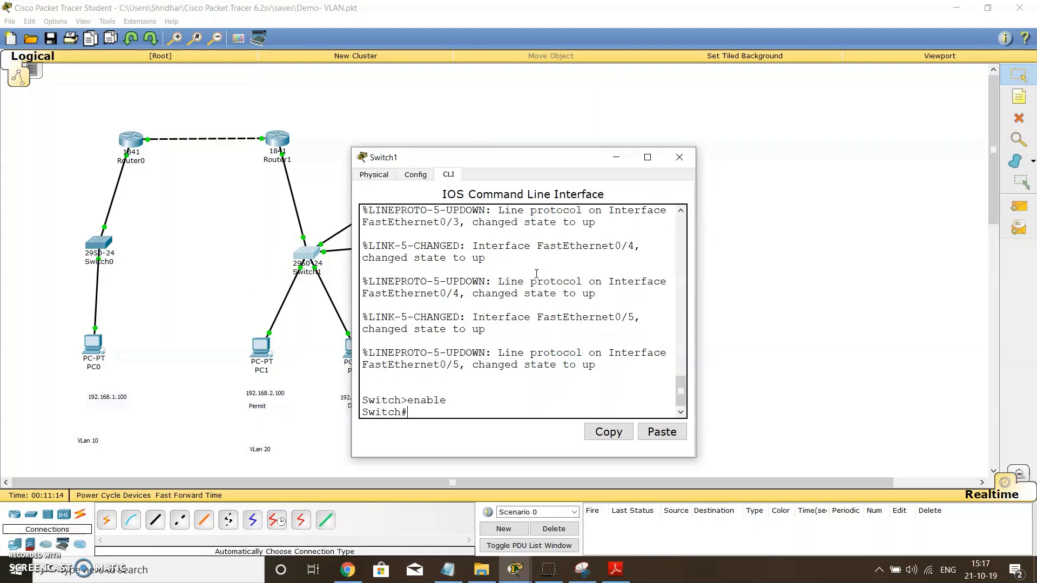
{"action": "type", "text": "config t"}
{"action": "key", "text": "Return"}
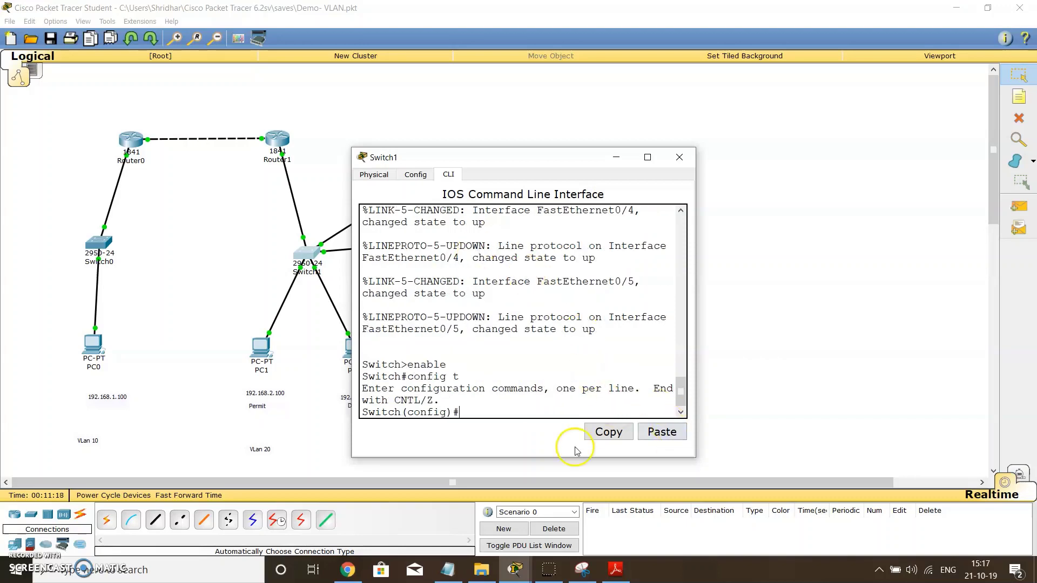
{"action": "left_click", "coordinate": [447, 569]}
{"action": "left_click_drag", "start_coordinate": [428, 165], "coordinate": [193, 74]}
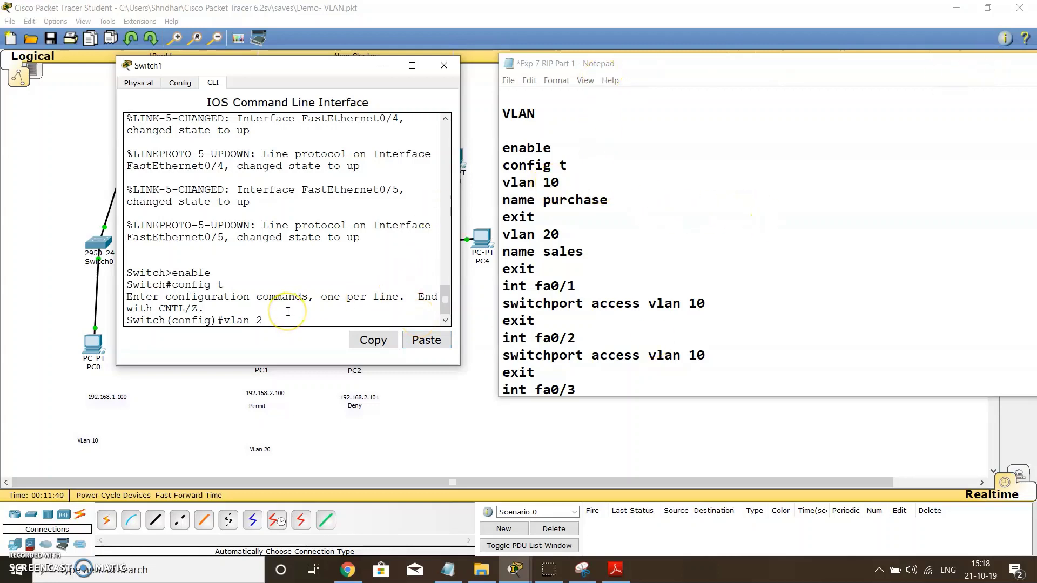
Step: Create VLAN 20 named purchase on Switch1, updating the VLAN number in the notes
{"action": "key", "text": "Return"}
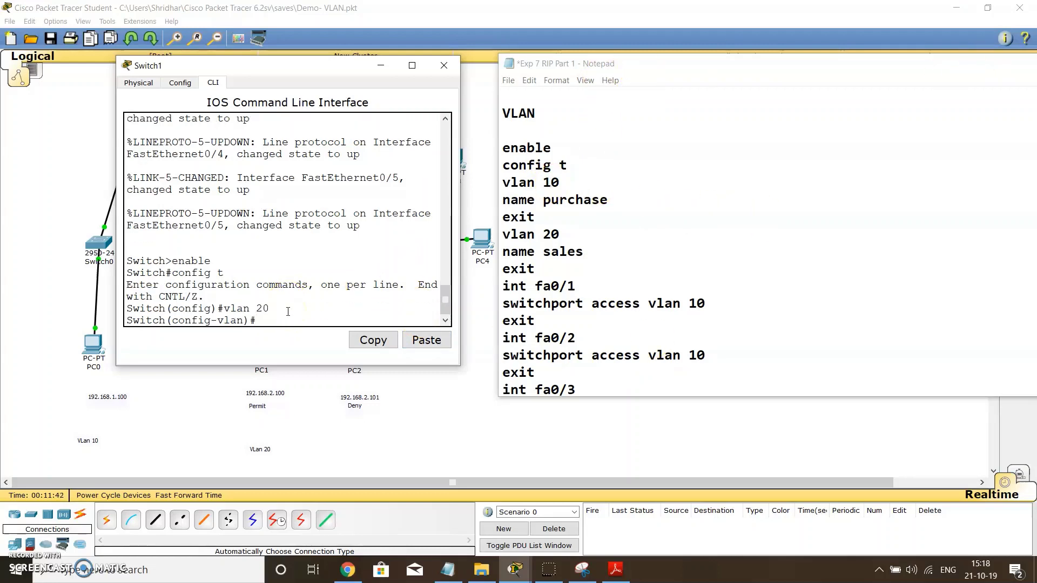
{"action": "left_click", "coordinate": [537, 165]}
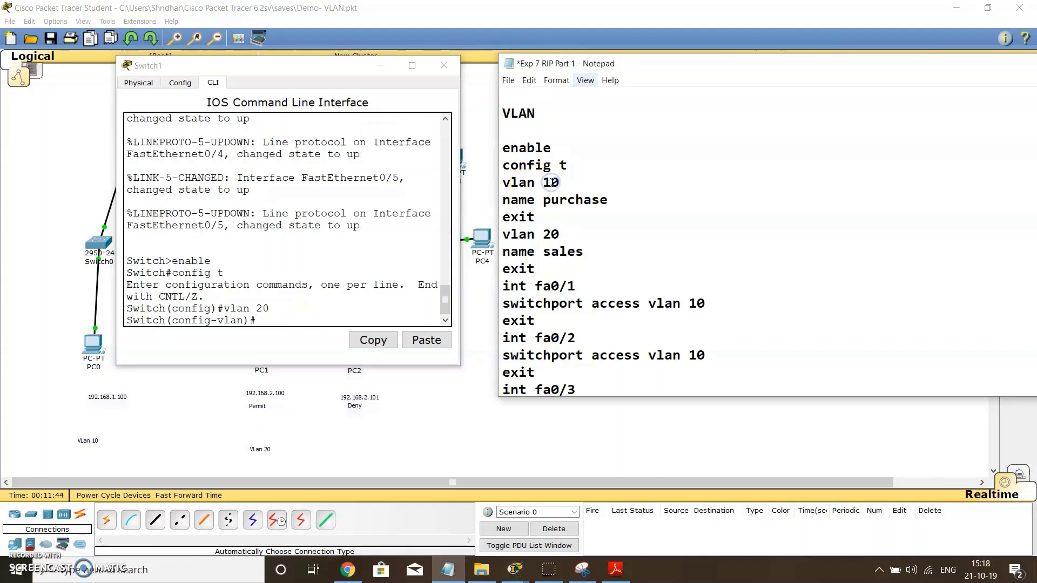
{"action": "left_click", "coordinate": [548, 235]}
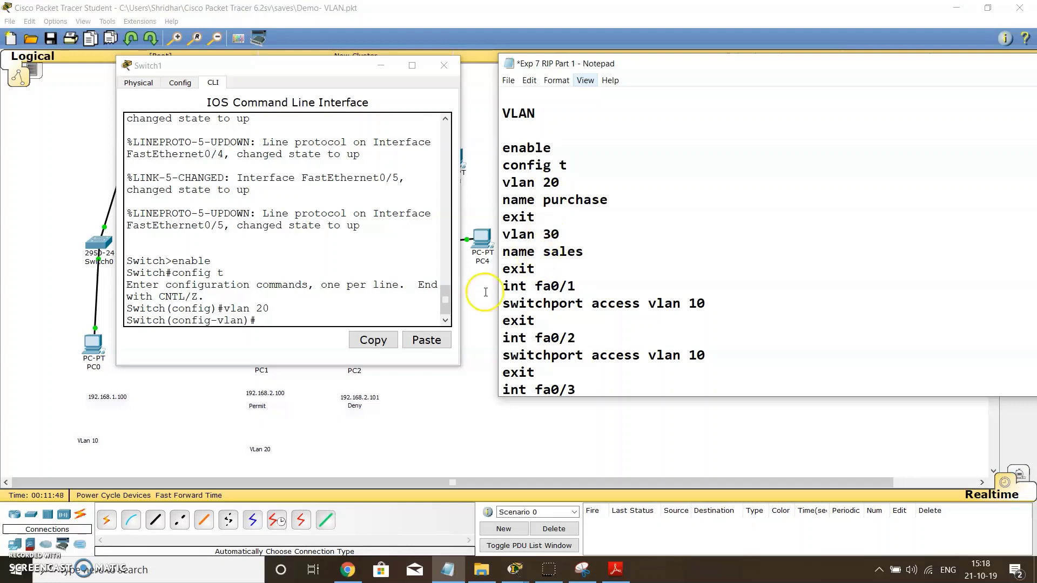
{"action": "left_click", "coordinate": [696, 303]}
{"action": "left_click", "coordinate": [264, 320]}
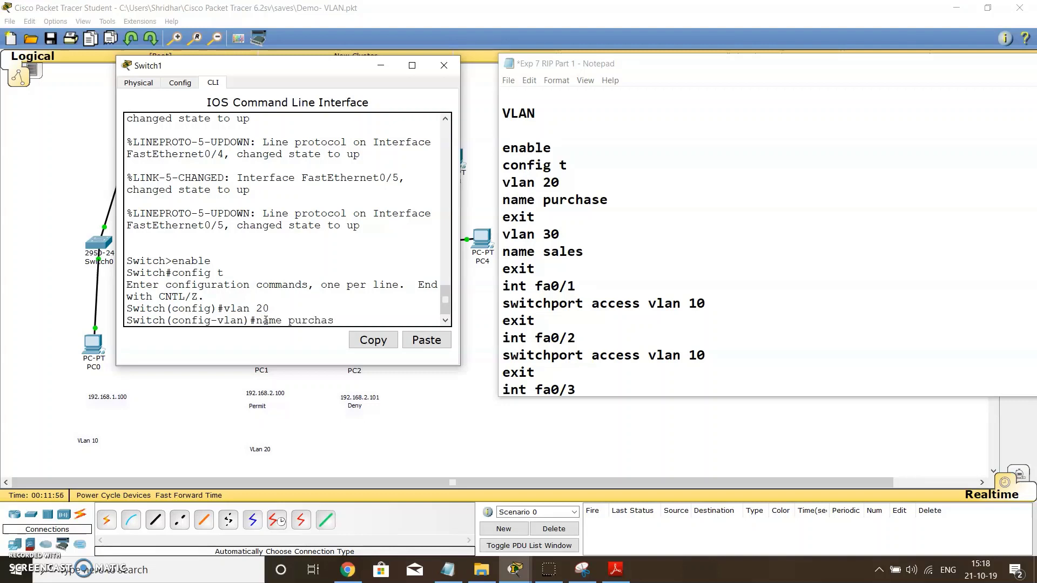
{"action": "key", "text": "Return"}
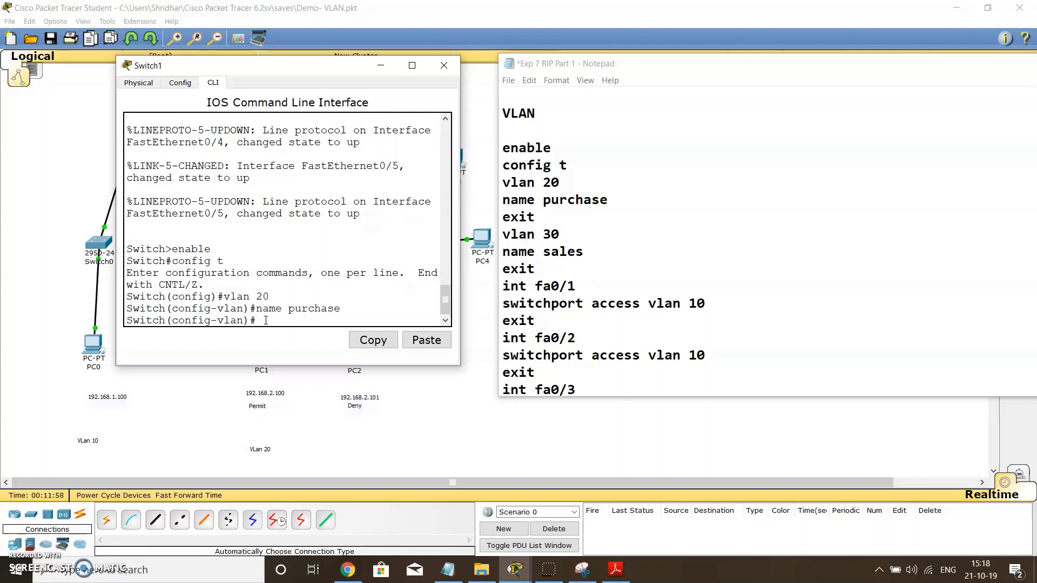
{"action": "type", "text": "exit"}
{"action": "key", "text": "Return"}
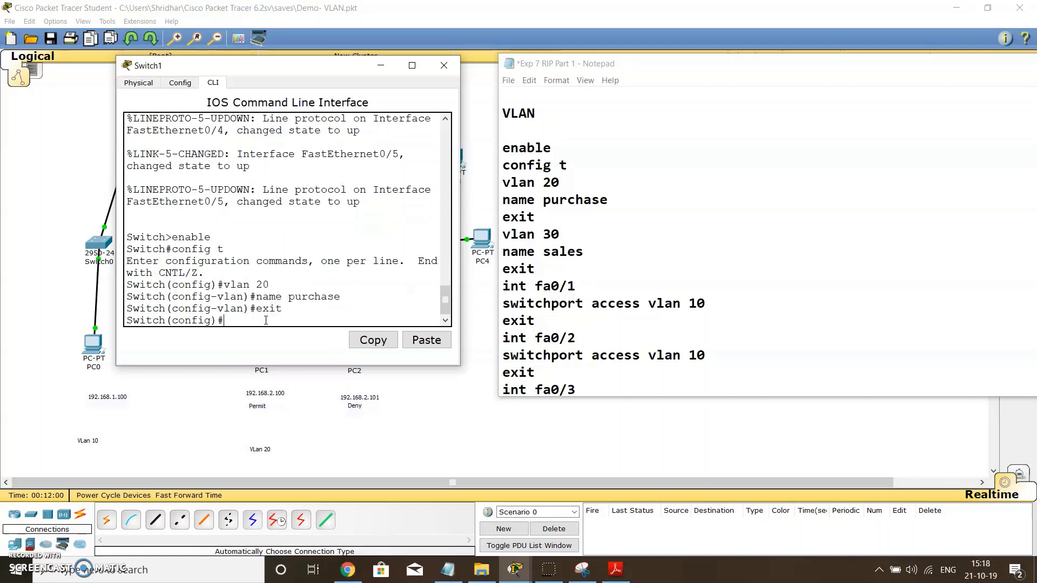
{"action": "left_click_drag", "start_coordinate": [275, 313], "coordinate": [204, 284]}
{"action": "left_click", "coordinate": [241, 320]}
Step: Create VLAN 30 named sales and exit back to global configuration
{"action": "type", "text": "vlan 30"}
{"action": "key", "text": "Return"}
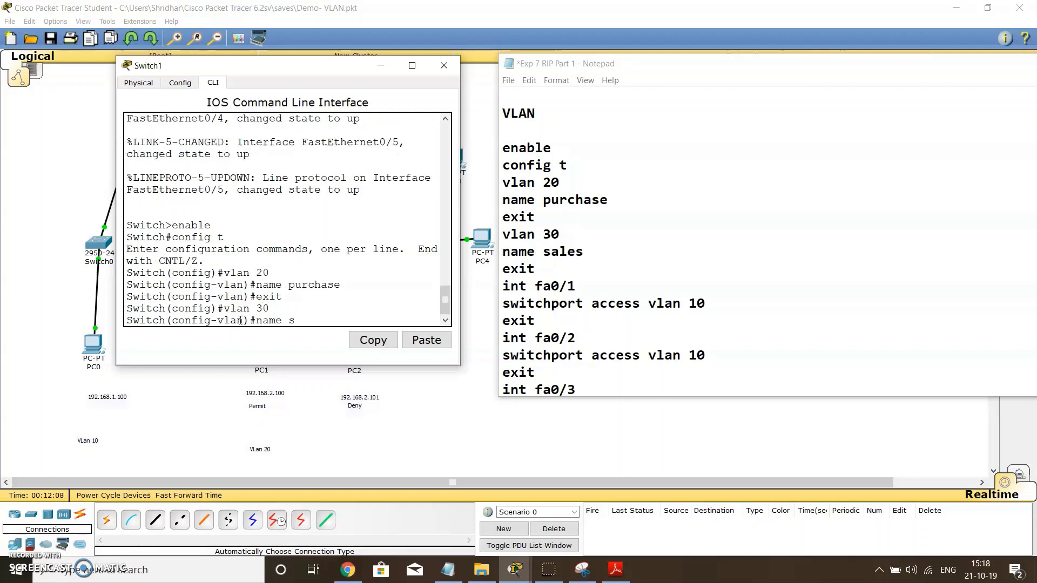
{"action": "type", "text": "name sales"}
{"action": "key", "text": "Return"}
{"action": "type", "text": "e"}
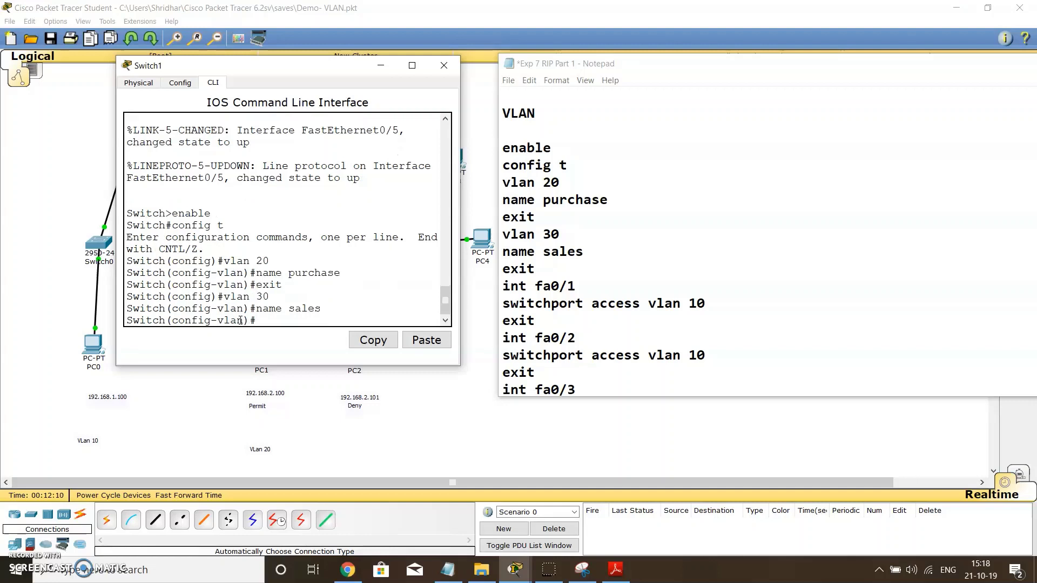
{"action": "type", "text": "xit"}
{"action": "key", "text": "Return"}
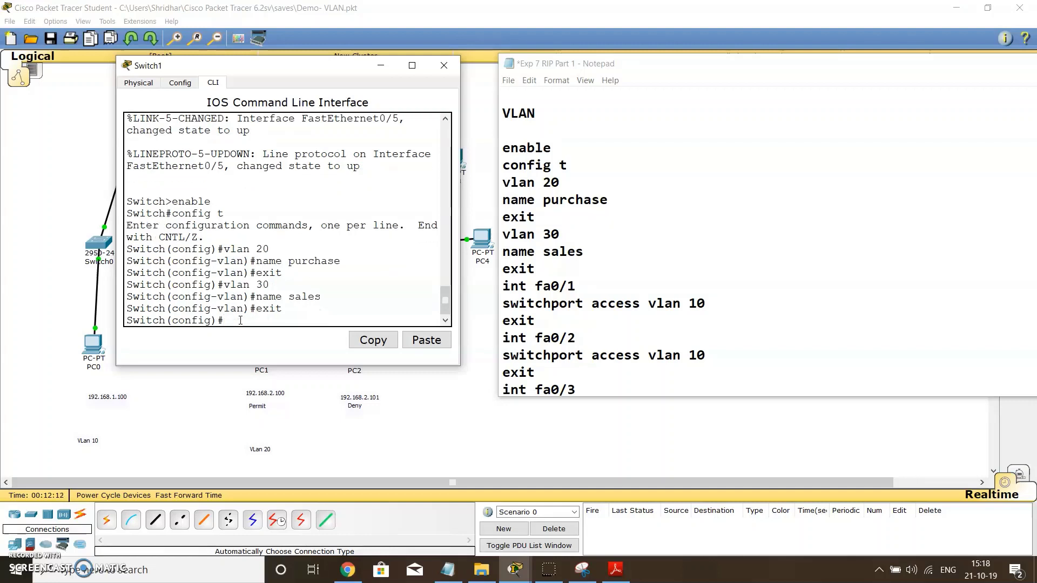
{"action": "left_click", "coordinate": [541, 270]}
{"action": "key", "text": "Return"}
{"action": "key", "text": "Return"}
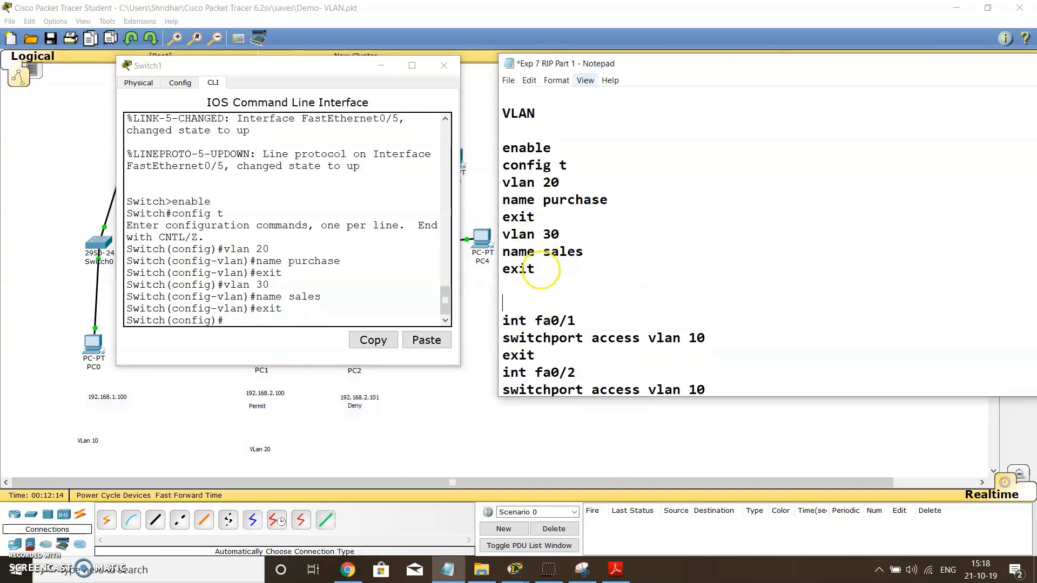
Step: Close Switch1's console and minimize the Notepad notes to reveal the full topology
{"action": "left_click", "coordinate": [380, 65]}
{"action": "left_click", "coordinate": [394, 290]}
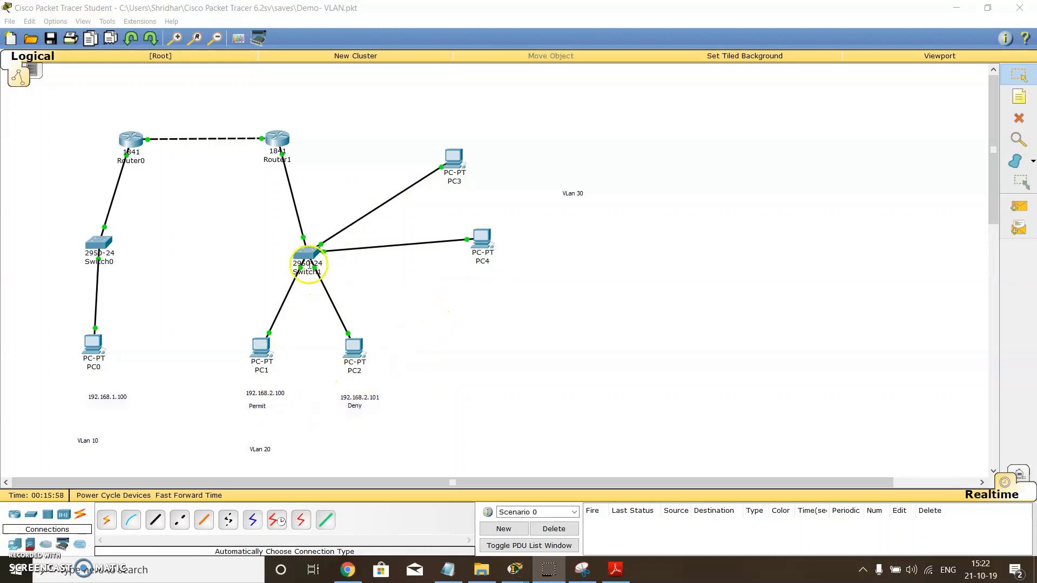
{"action": "left_click", "coordinate": [298, 267]}
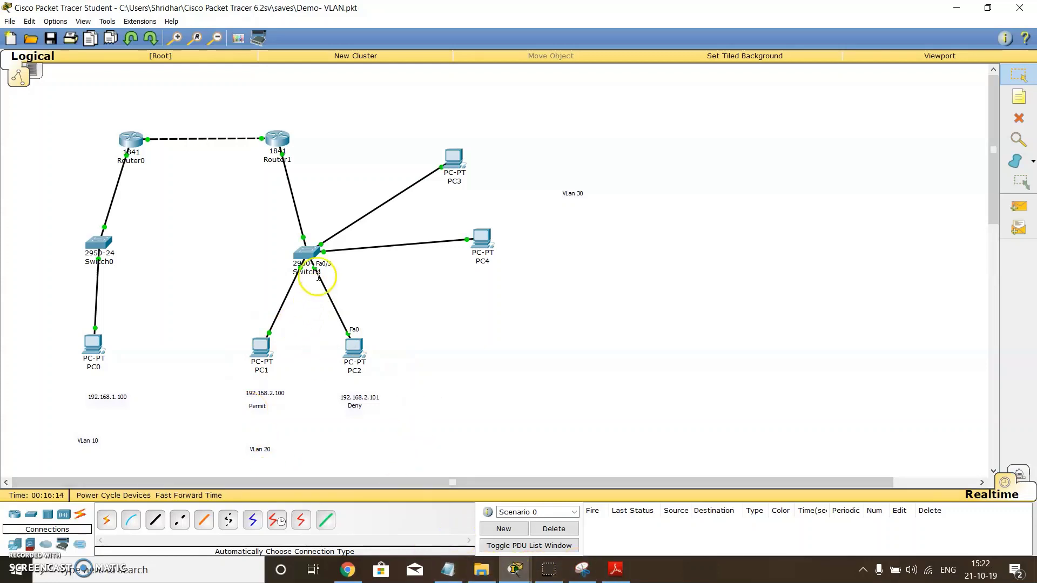
Step: Reopen Switch1's CLI and enter interface Fa0/2, editing the notes line to fa0/2
{"action": "left_click", "coordinate": [302, 250]}
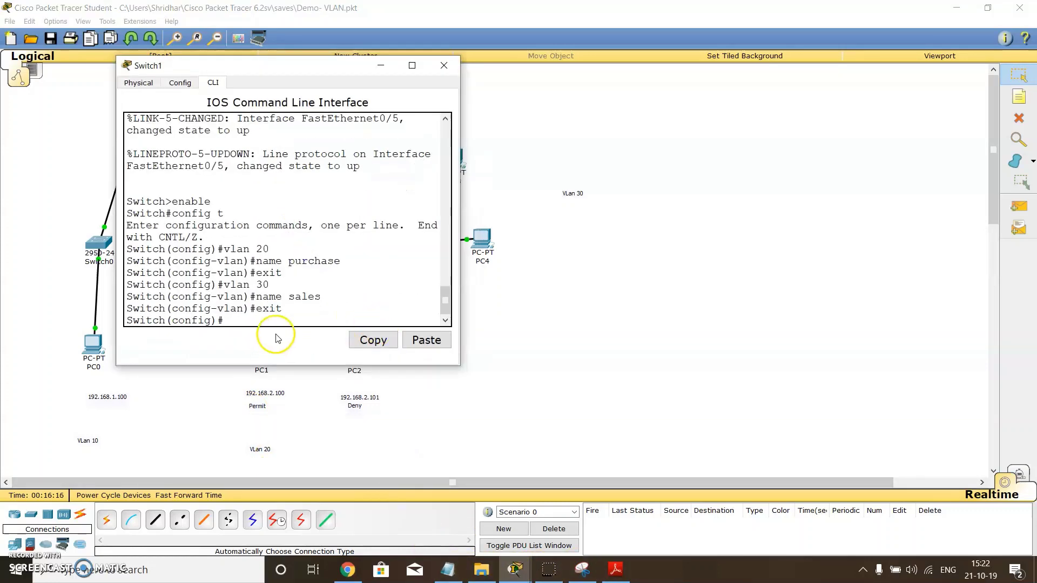
{"action": "left_click", "coordinate": [448, 570]}
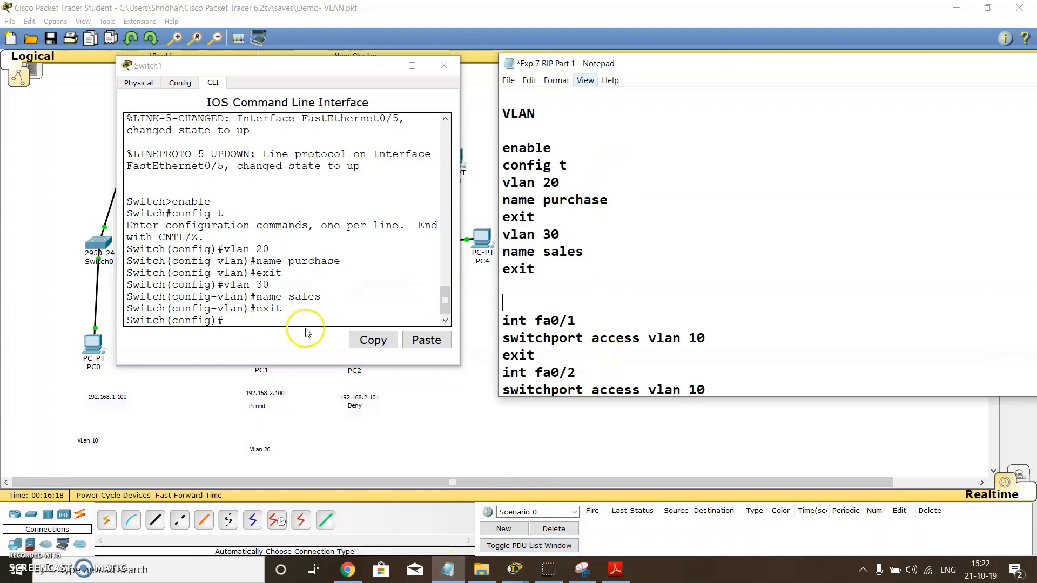
{"action": "left_click", "coordinate": [277, 314]}
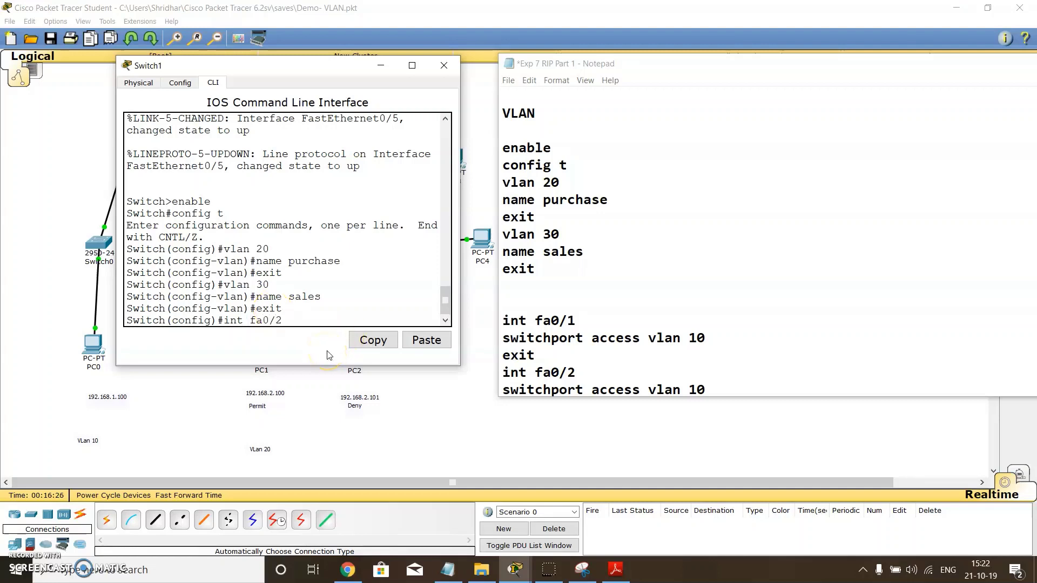
{"action": "left_click", "coordinate": [600, 324]}
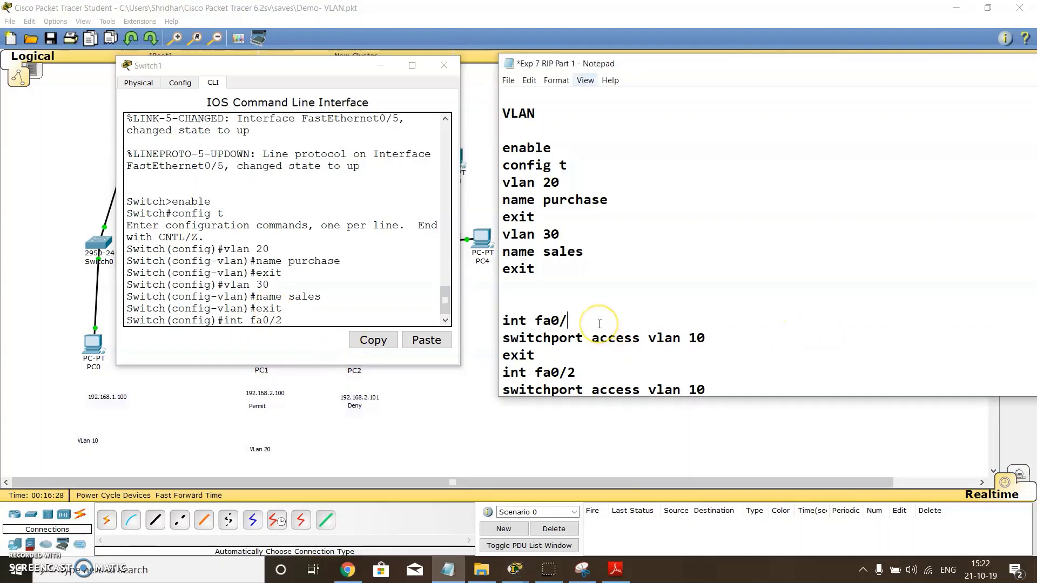
{"action": "key", "text": "Down"}
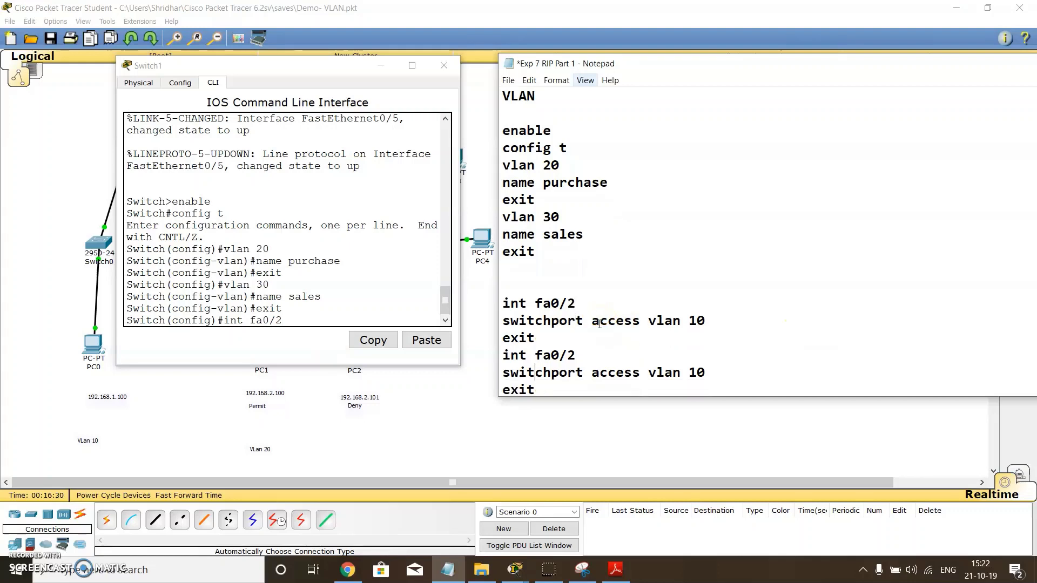
{"action": "key", "text": "Right"}
{"action": "type", "text": "2"}
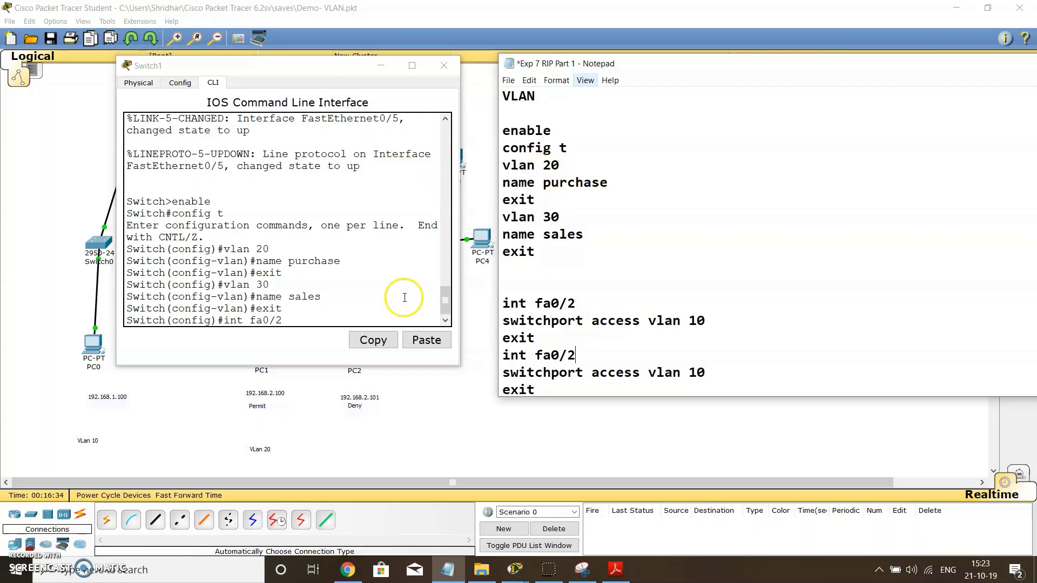
{"action": "left_click", "coordinate": [289, 320]}
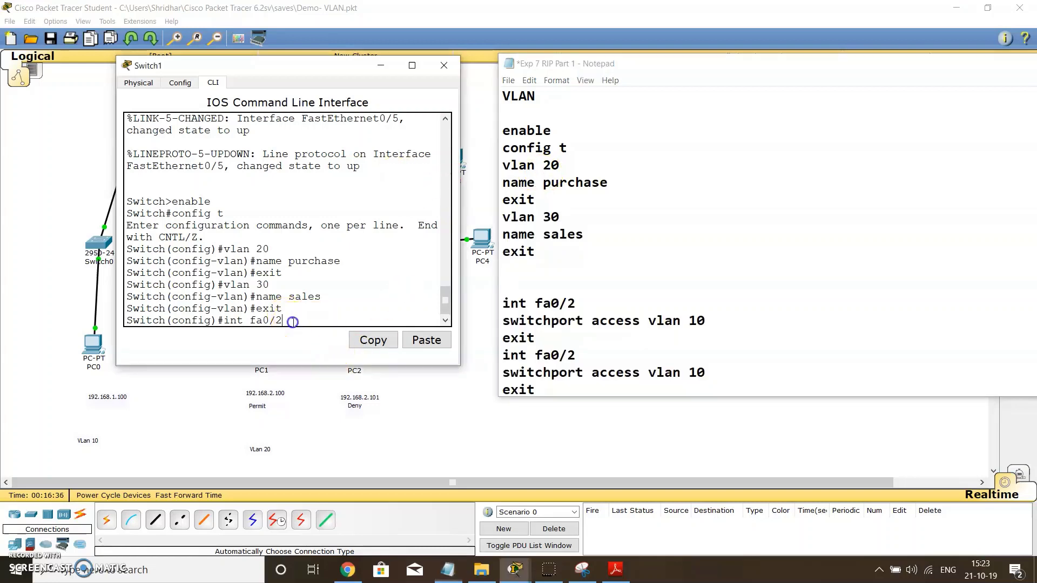
{"action": "left_click", "coordinate": [452, 338]}
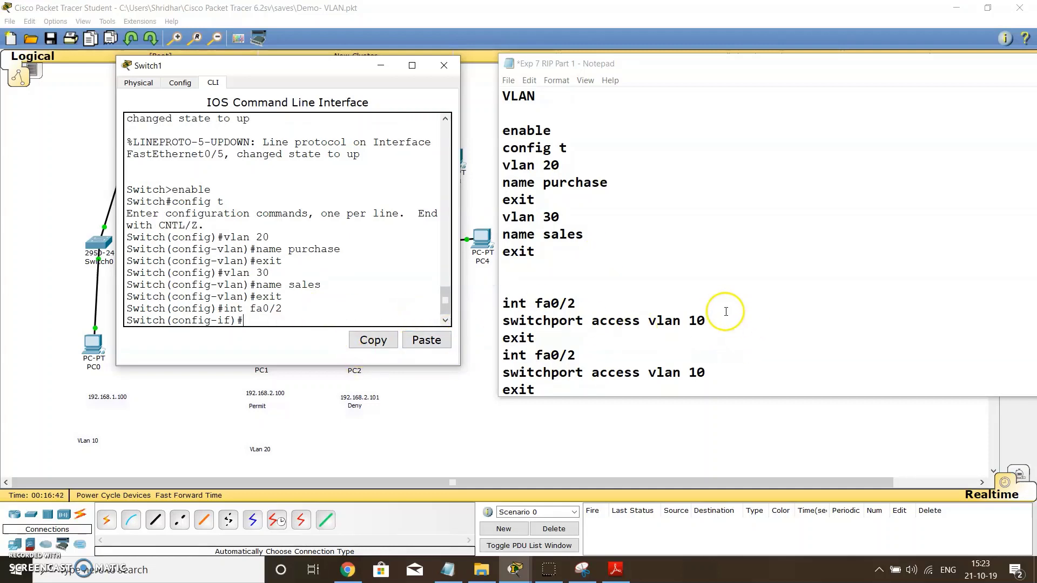
Step: Make Fa0/2 an access port in VLAN 20 using the edited switchport access command
{"action": "left_click_drag", "start_coordinate": [725, 311], "coordinate": [499, 323]}
{"action": "right_click", "coordinate": [500, 323]}
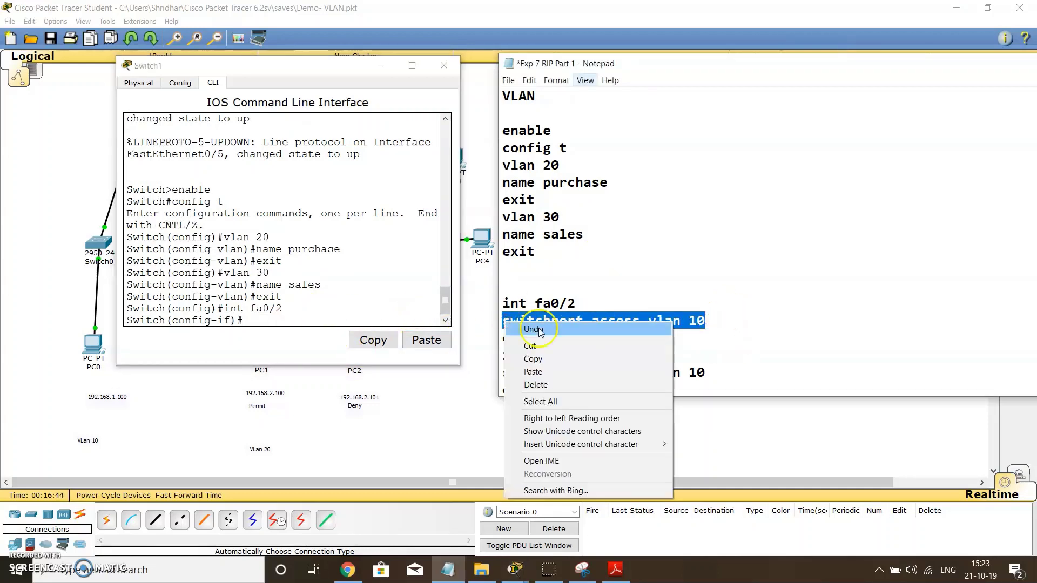
{"action": "left_click", "coordinate": [531, 356]}
{"action": "left_click", "coordinate": [269, 319]}
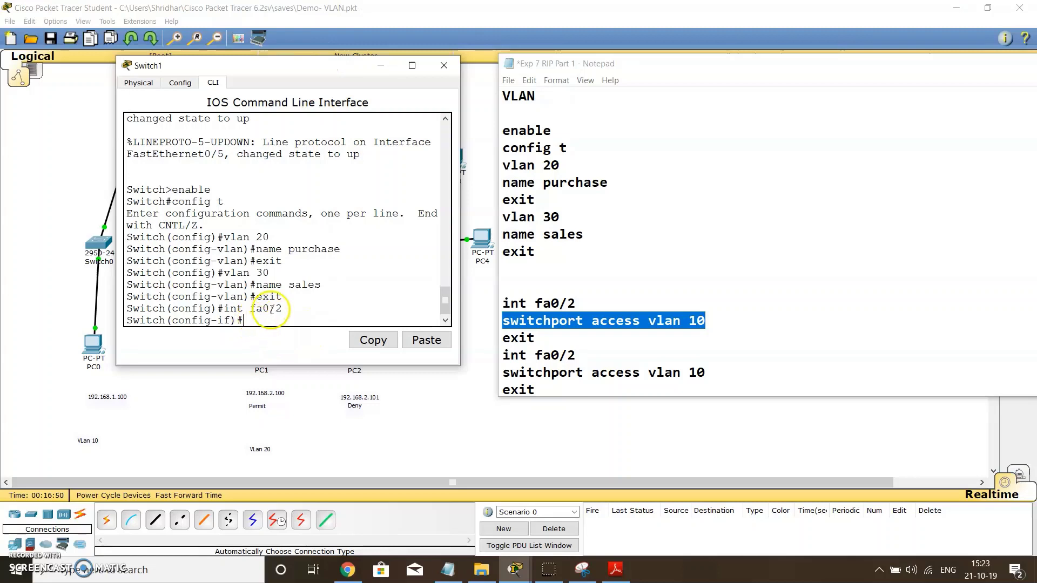
{"action": "left_click_drag", "start_coordinate": [282, 308], "coordinate": [227, 310]}
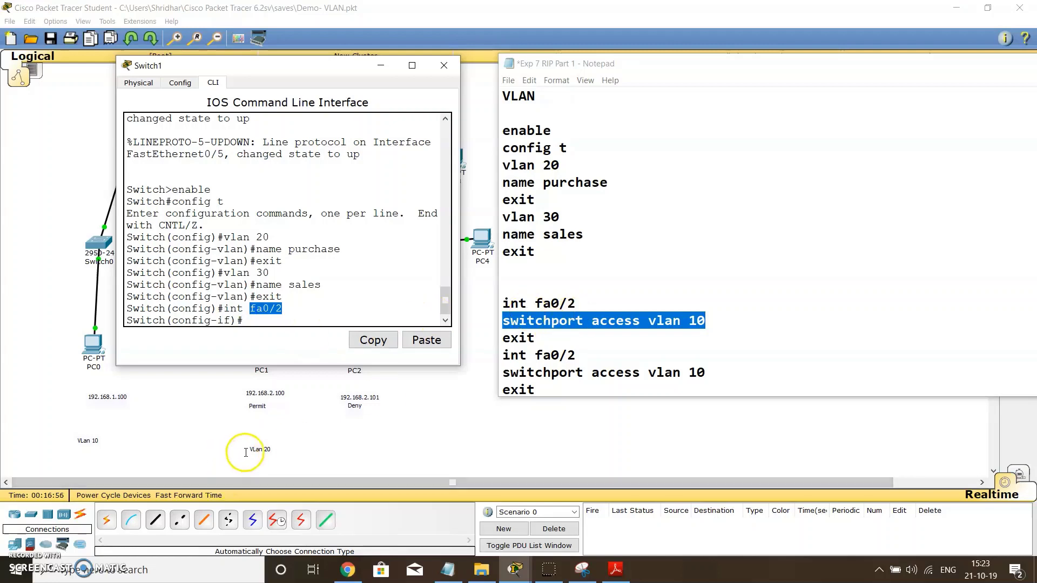
{"action": "left_click", "coordinate": [696, 322]}
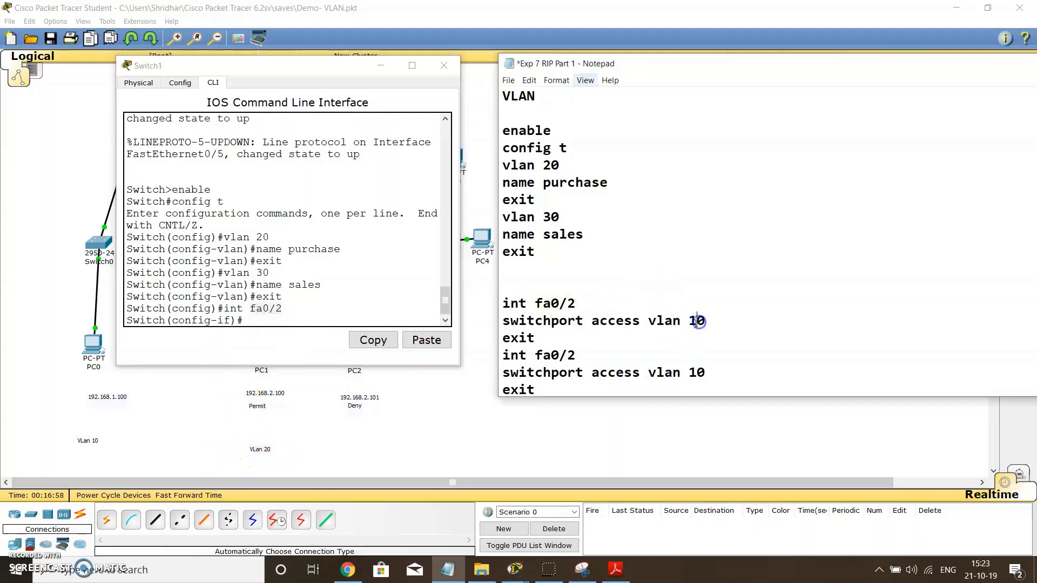
{"action": "key", "text": "BackSpace"}
{"action": "right_click", "coordinate": [248, 322]}
{"action": "left_click", "coordinate": [276, 341]}
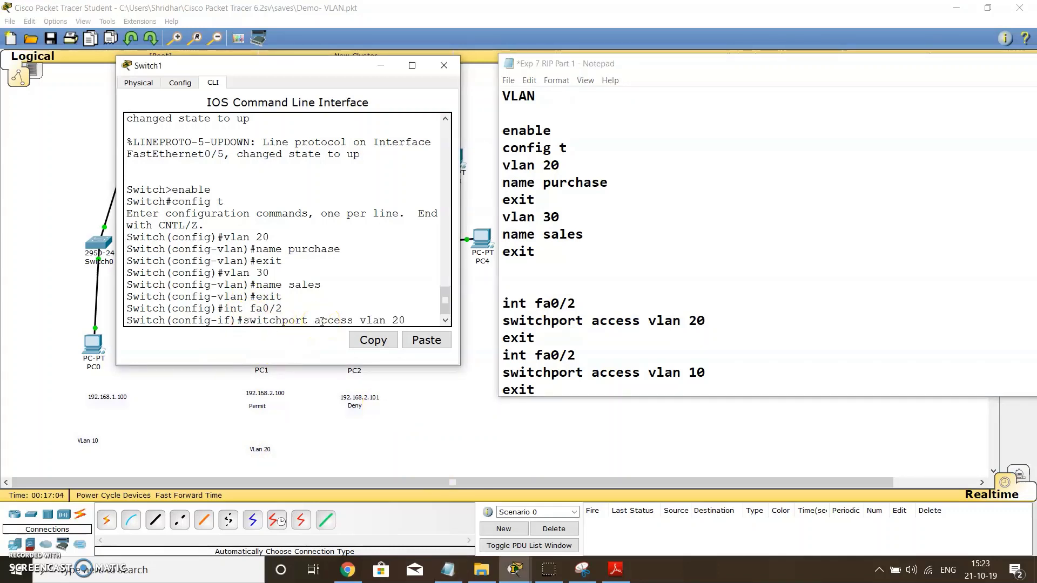
{"action": "left_click_drag", "start_coordinate": [281, 308], "coordinate": [236, 306]}
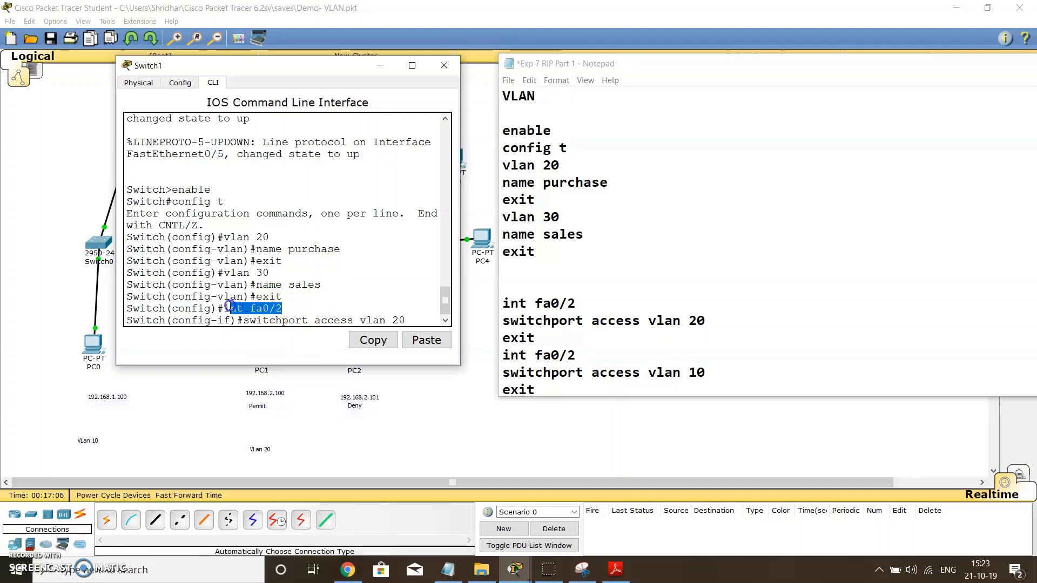
{"action": "left_click_drag", "start_coordinate": [406, 320], "coordinate": [244, 321]}
{"action": "key", "text": "Return"}
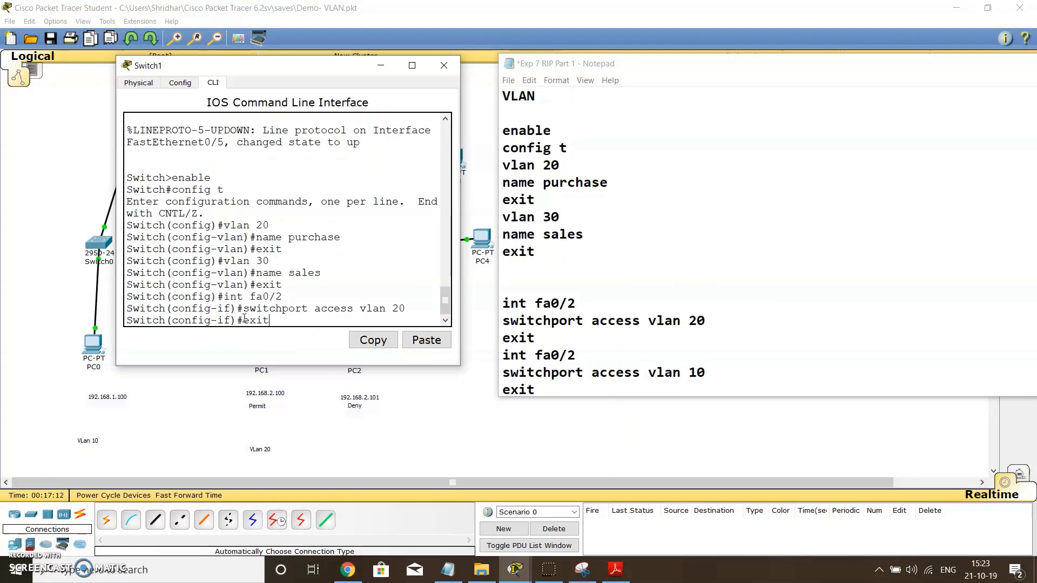
Step: Exit Fa0/2 configuration and check which Switch1 ports connect to the PCs
{"action": "type", "text": "exit"}
{"action": "key", "text": "Return"}
{"action": "left_click", "coordinate": [474, 424]}
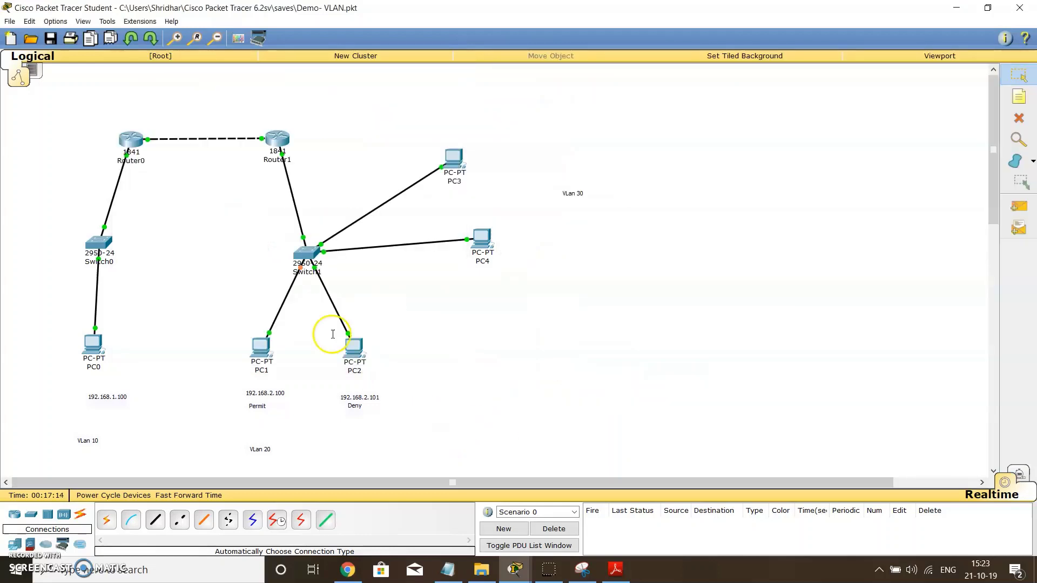
{"action": "left_click", "coordinate": [309, 259]}
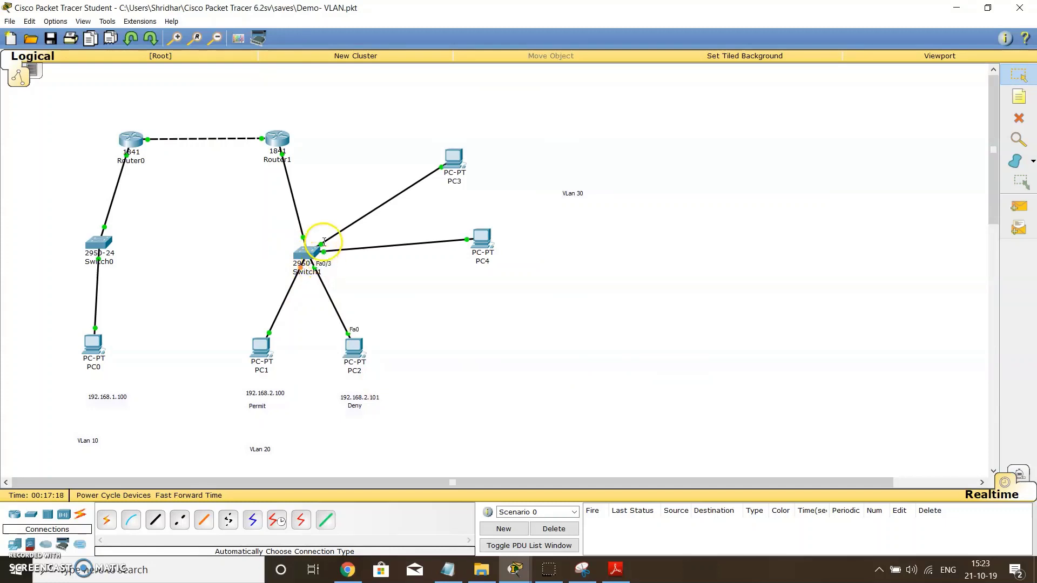
{"action": "left_click", "coordinate": [516, 568]}
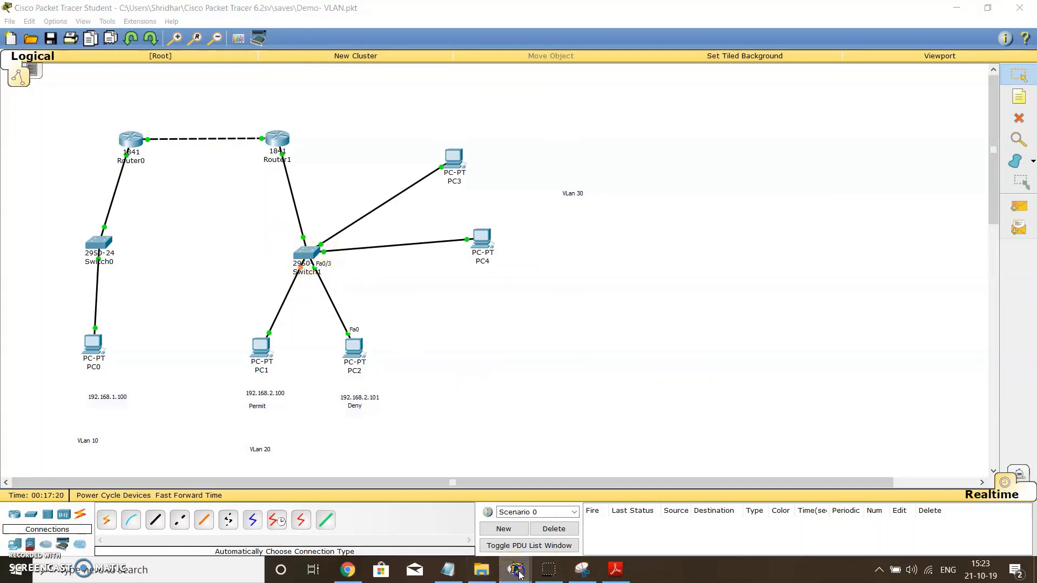
{"action": "left_click", "coordinate": [615, 476]}
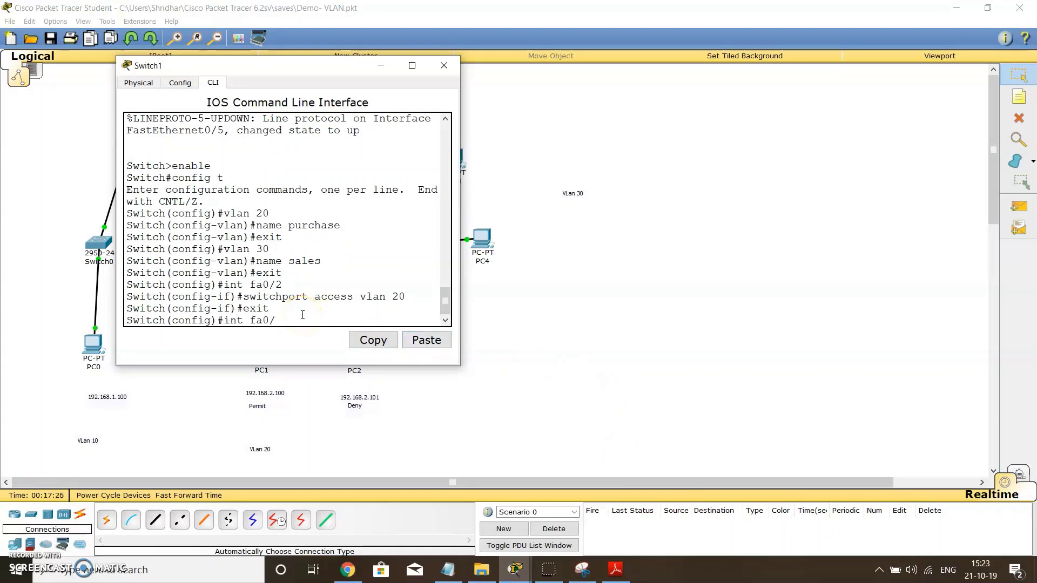
Step: Configure Fa0/3 as an access port in VLAN 20 and exit, rechecking the port labels
{"action": "key", "text": "Return"}
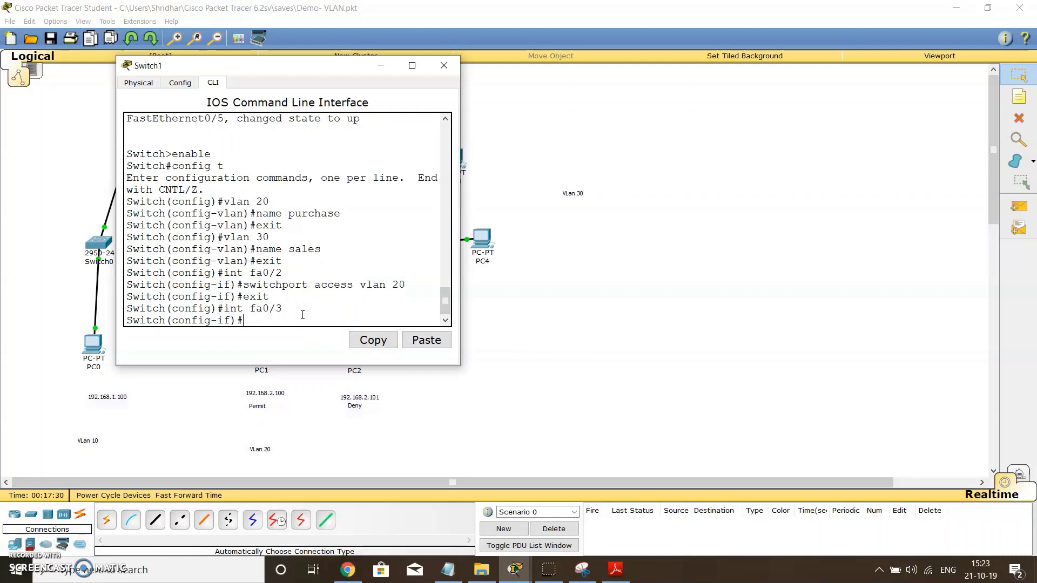
{"action": "key", "text": "Up"}
{"action": "key", "text": "Up"}
{"action": "key", "text": "Up"}
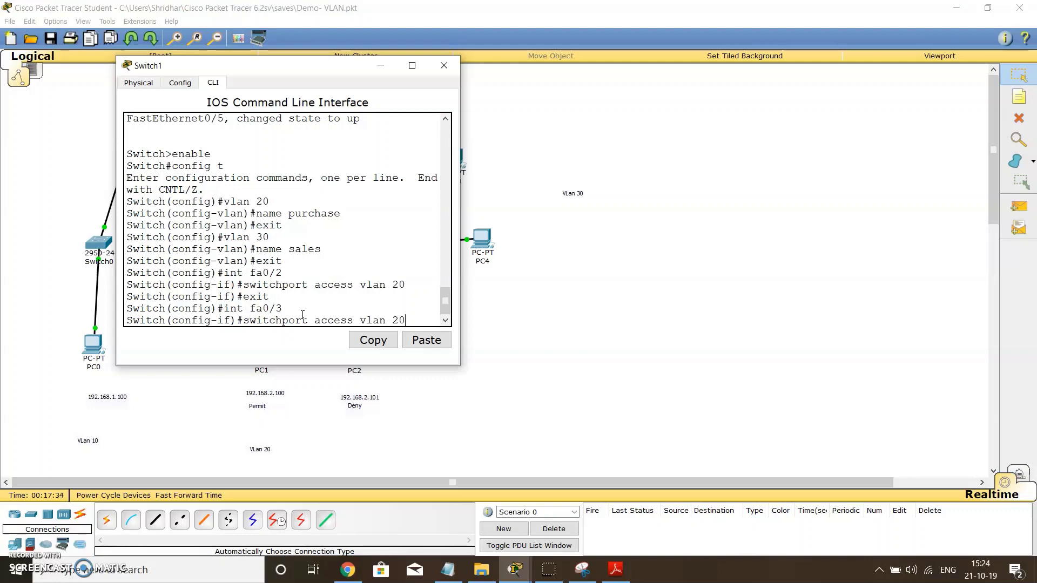
{"action": "key", "text": "Return"}
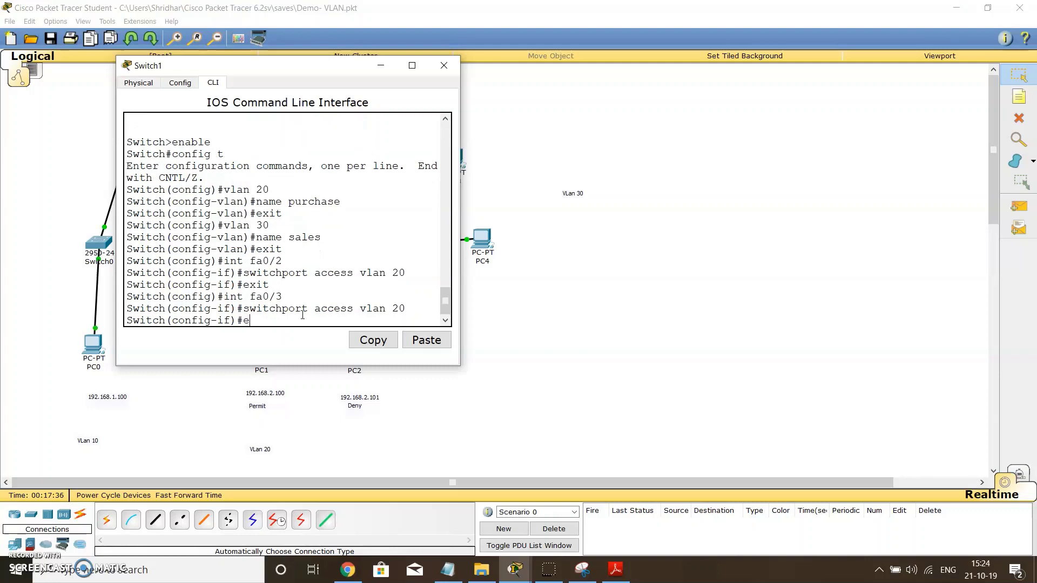
{"action": "key", "text": "Return"}
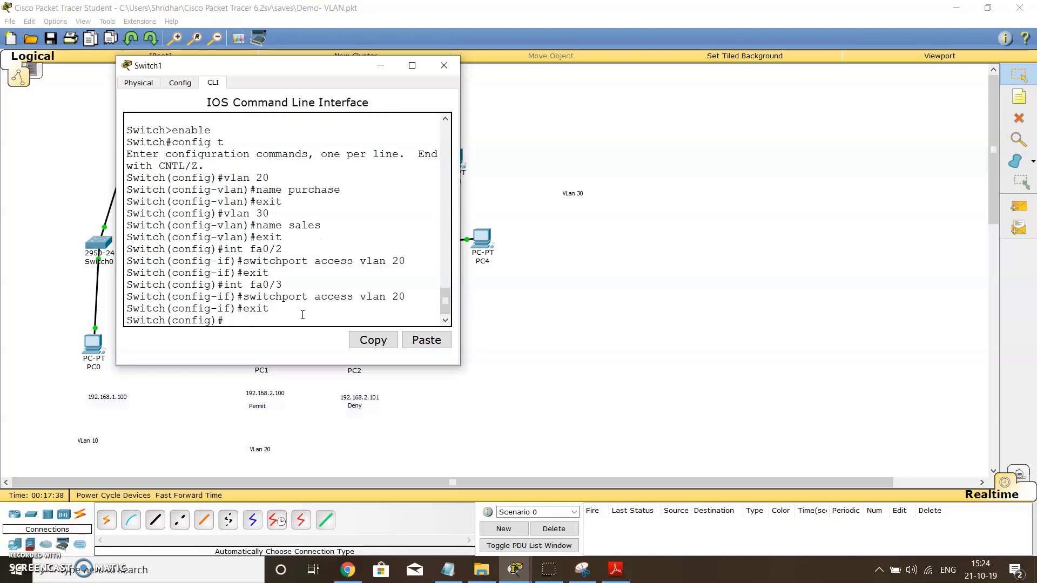
{"action": "left_click", "coordinate": [545, 299]}
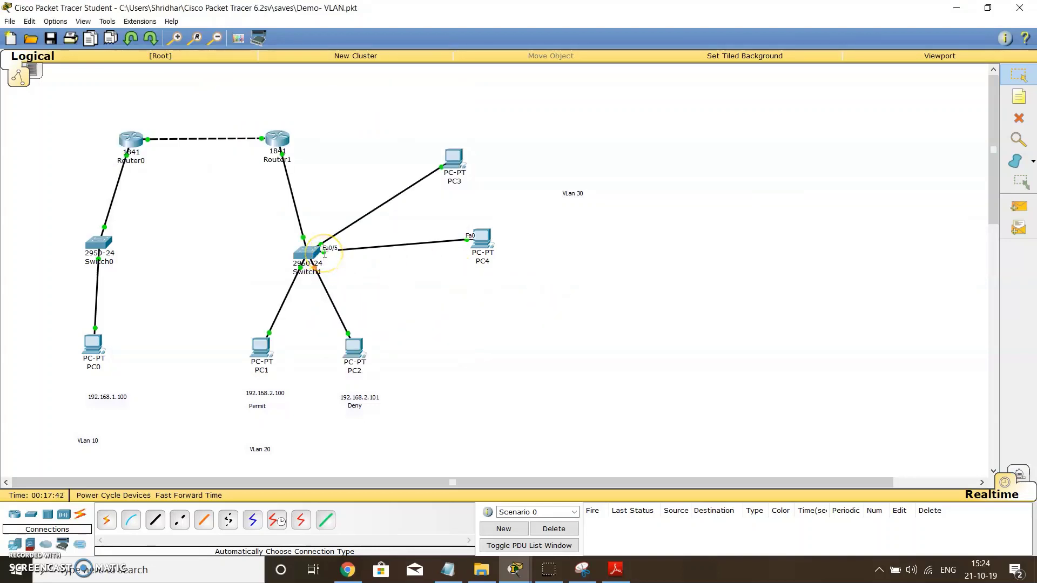
{"action": "left_click", "coordinate": [318, 243]}
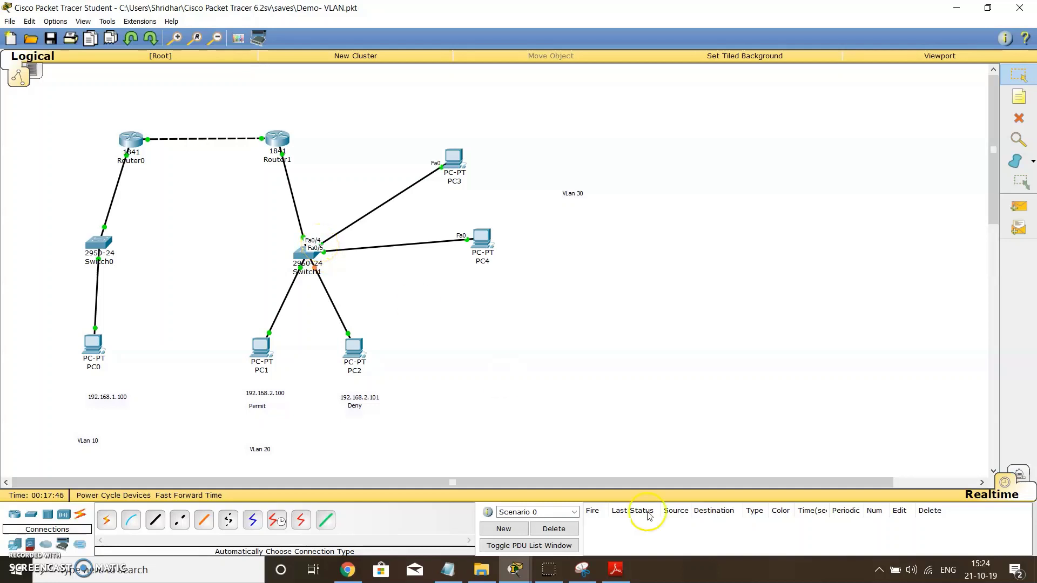
{"action": "left_click", "coordinate": [515, 569]}
Step: Assign Fa0/4 to VLAN 30 as an access port and exit
{"action": "left_click", "coordinate": [619, 527]}
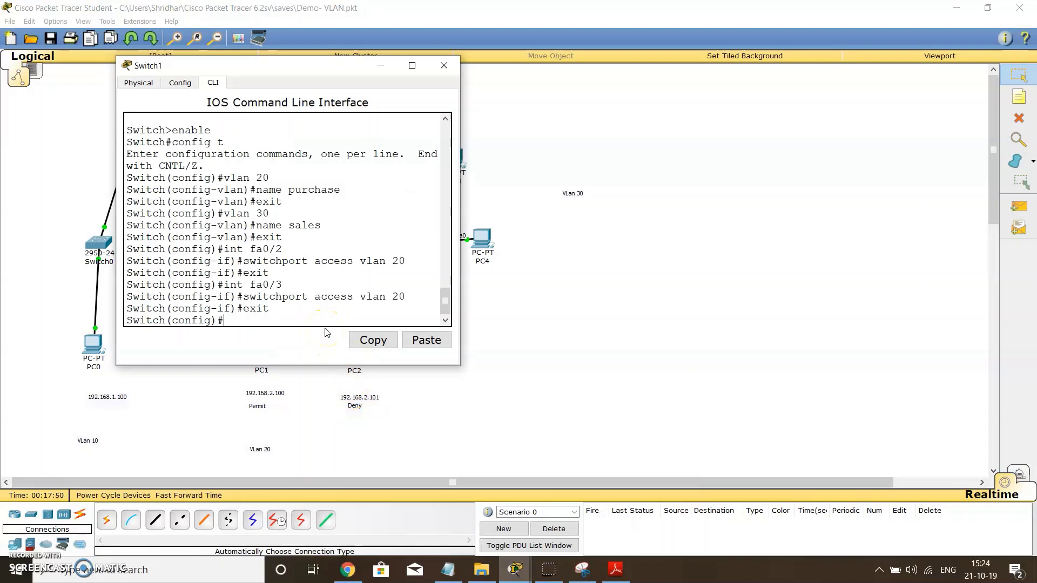
{"action": "key", "text": "Up"}
{"action": "key", "text": "Up"}
{"action": "key", "text": "Up"}
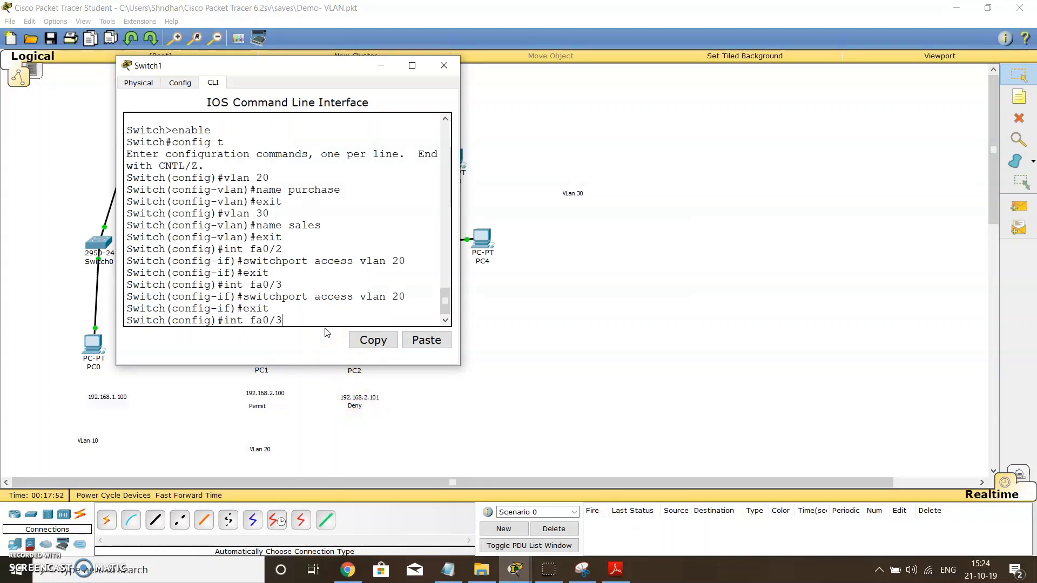
{"action": "key", "text": "Return"}
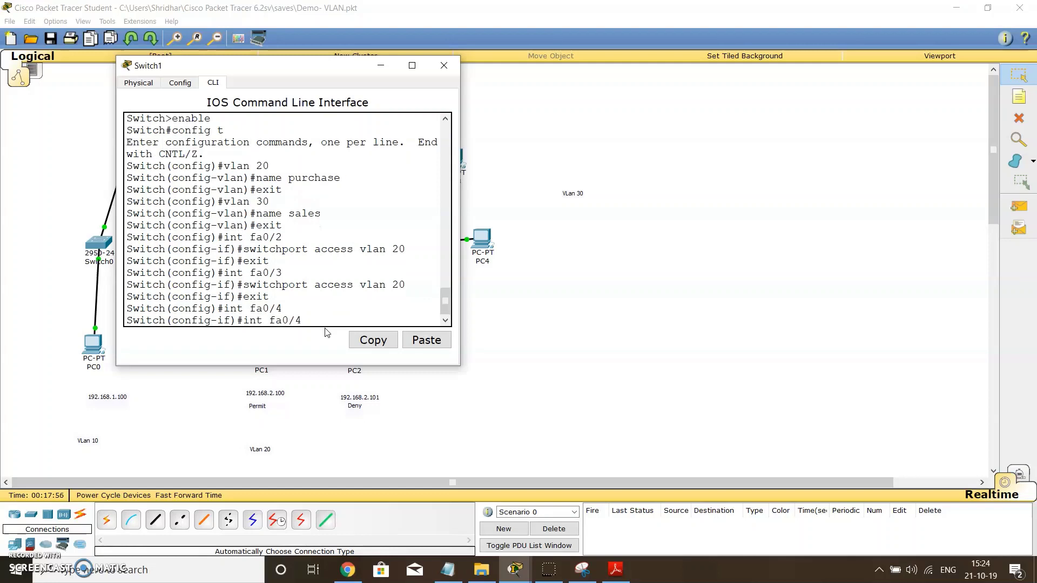
{"action": "key", "text": "Up"}
{"action": "key", "text": "Up"}
{"action": "key", "text": "Return"}
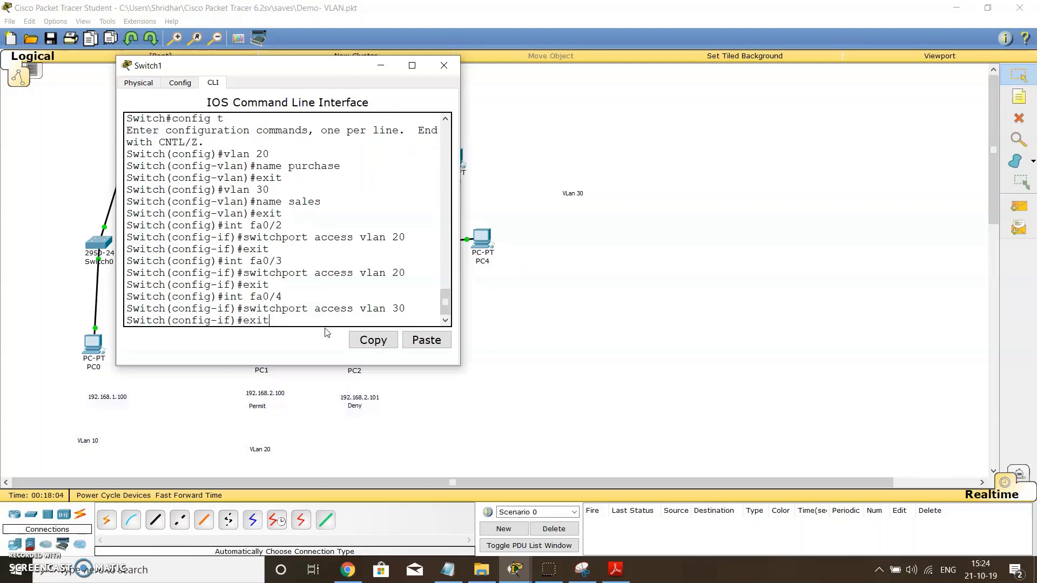
{"action": "type", "text": "exit"}
{"action": "key", "text": "Return"}
Step: Assign Fa0/5 to VLAN 30 as an access port, exit, and return to the topology
{"action": "key", "text": "Up"}
{"action": "key", "text": "Up"}
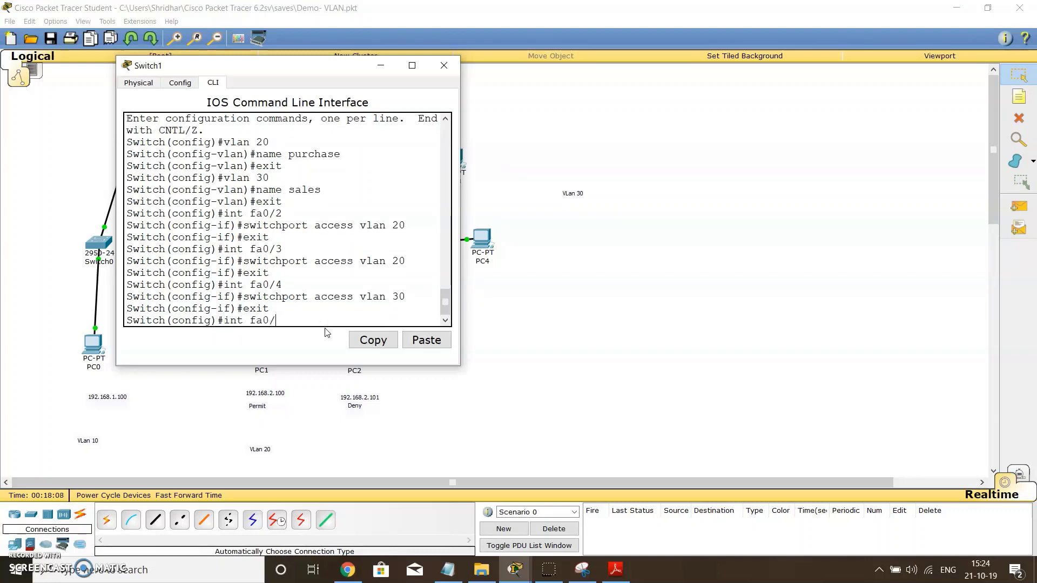
{"action": "key", "text": "Return"}
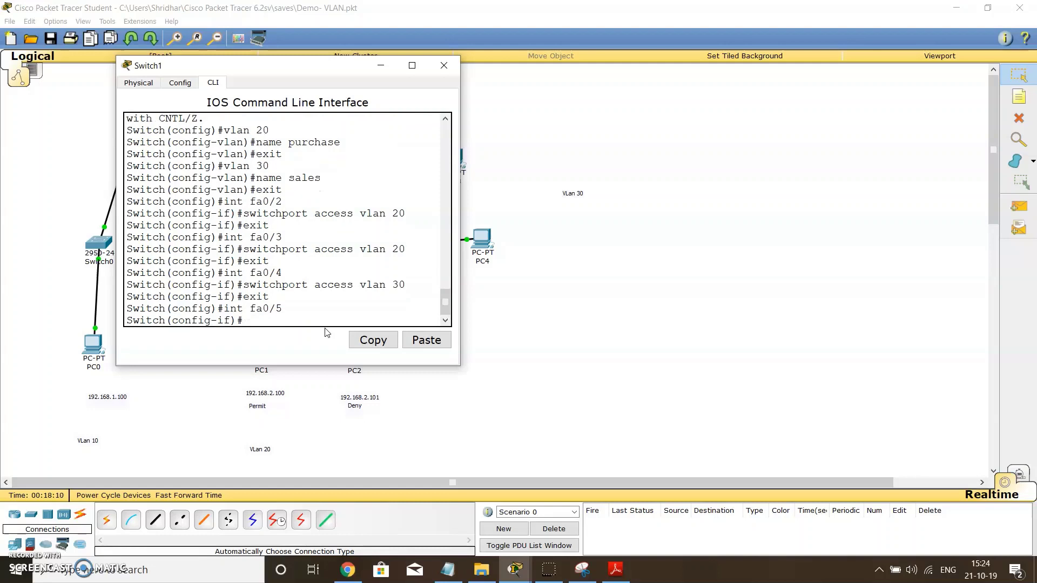
{"action": "key", "text": "Up"}
{"action": "key", "text": "Up"}
{"action": "key", "text": "Up"}
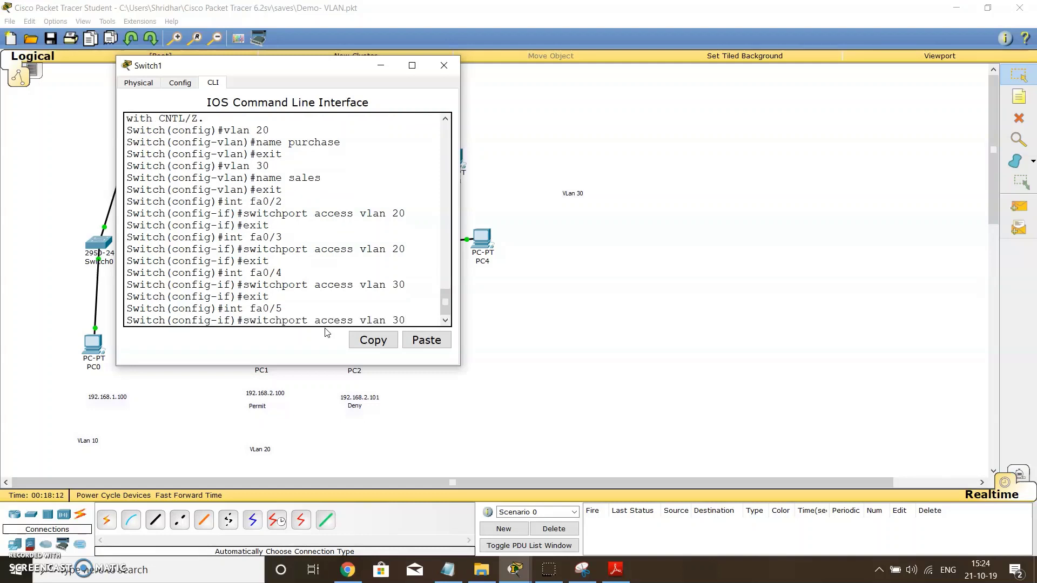
{"action": "key", "text": "Return"}
{"action": "key", "text": "Up"}
{"action": "key", "text": "Up"}
{"action": "key", "text": "Up"}
{"action": "key", "text": "Return"}
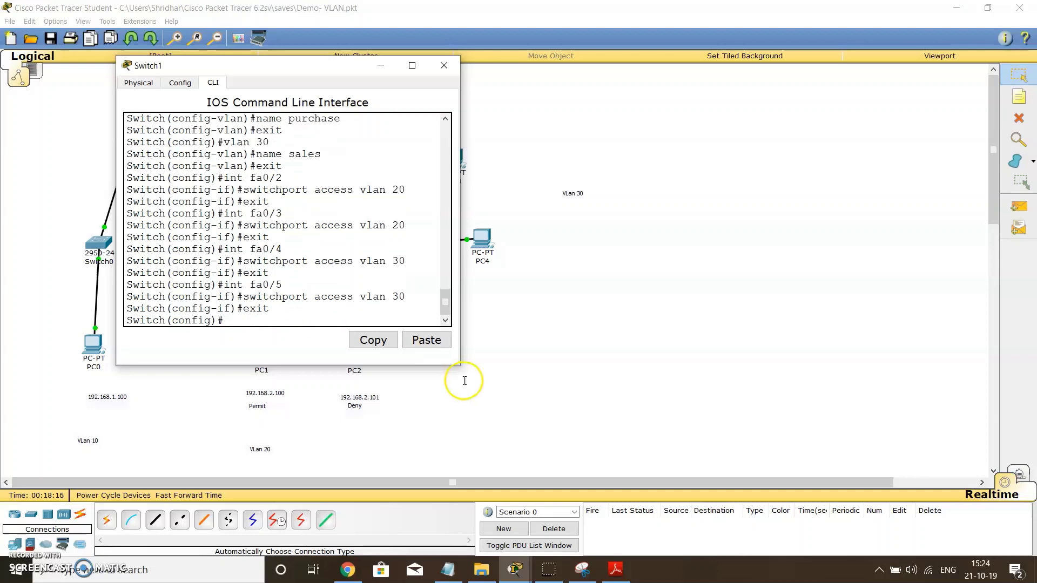
{"action": "left_click", "coordinate": [548, 331]}
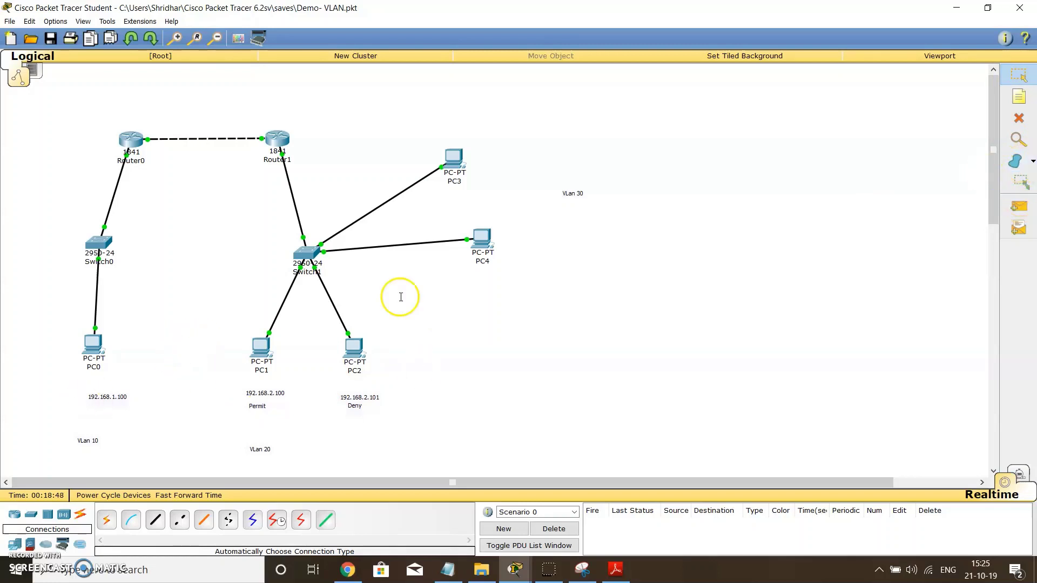
Step: Draw an outlined ellipse circling PC1, PC2 and the VLan 20 label
{"action": "left_click", "coordinate": [1032, 161]}
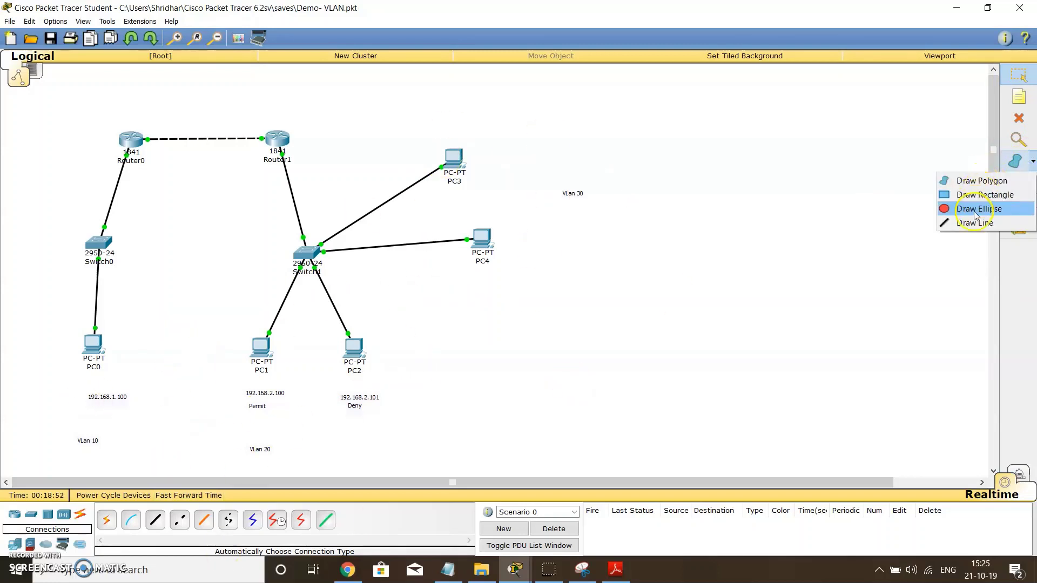
{"action": "left_click", "coordinate": [950, 203]}
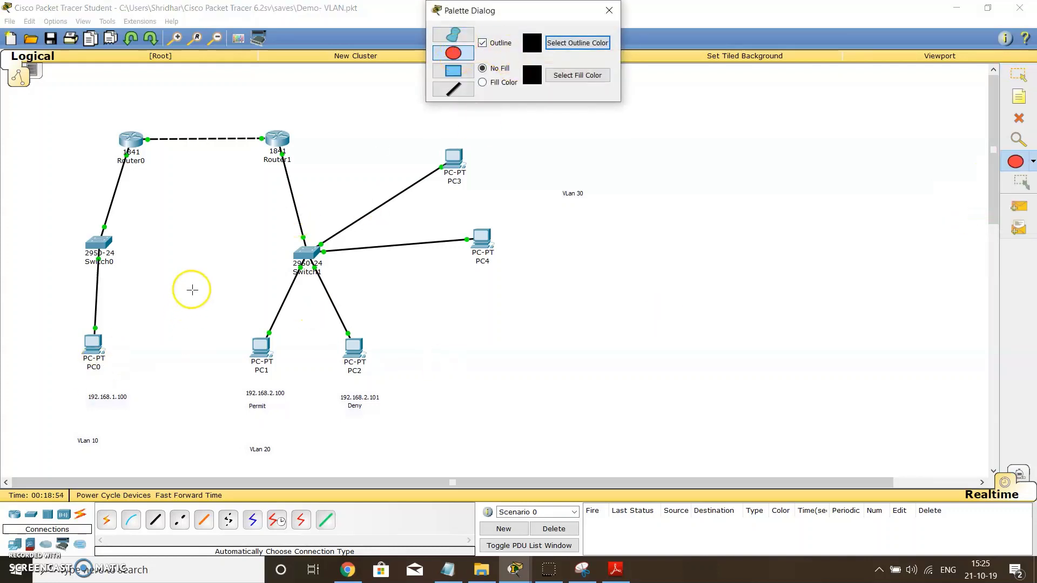
{"action": "mouse_move", "coordinate": [195, 280]}
{"action": "left_mouse_down"}
{"action": "mouse_move", "coordinate": [434, 423]}
{"action": "mouse_move", "coordinate": [445, 478]}
{"action": "left_mouse_up"}
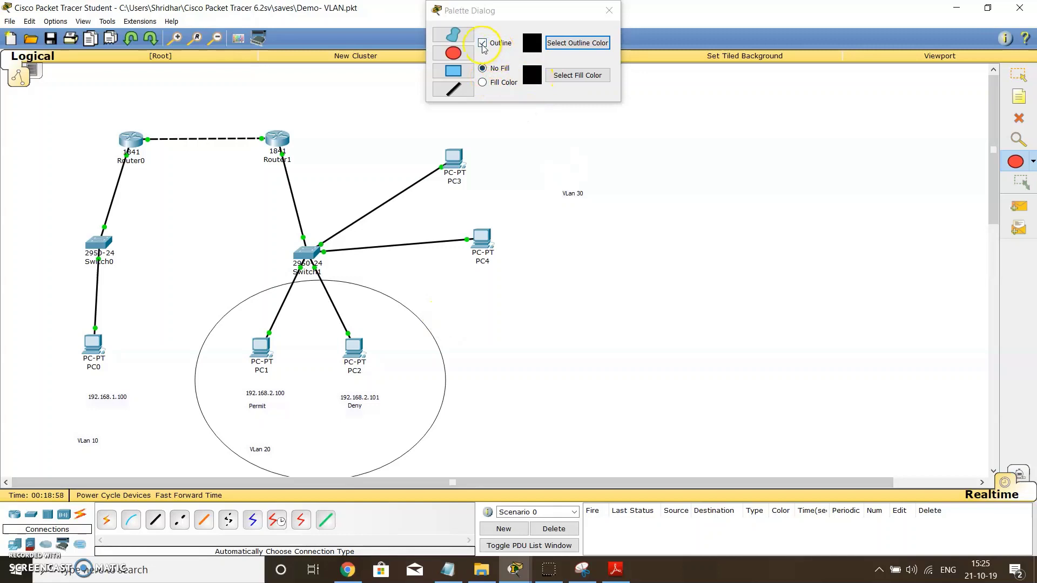
Step: Enclose PC3, PC4 and VLan 30 in a filled ellipse with light cyan fill
{"action": "left_click", "coordinate": [483, 82]}
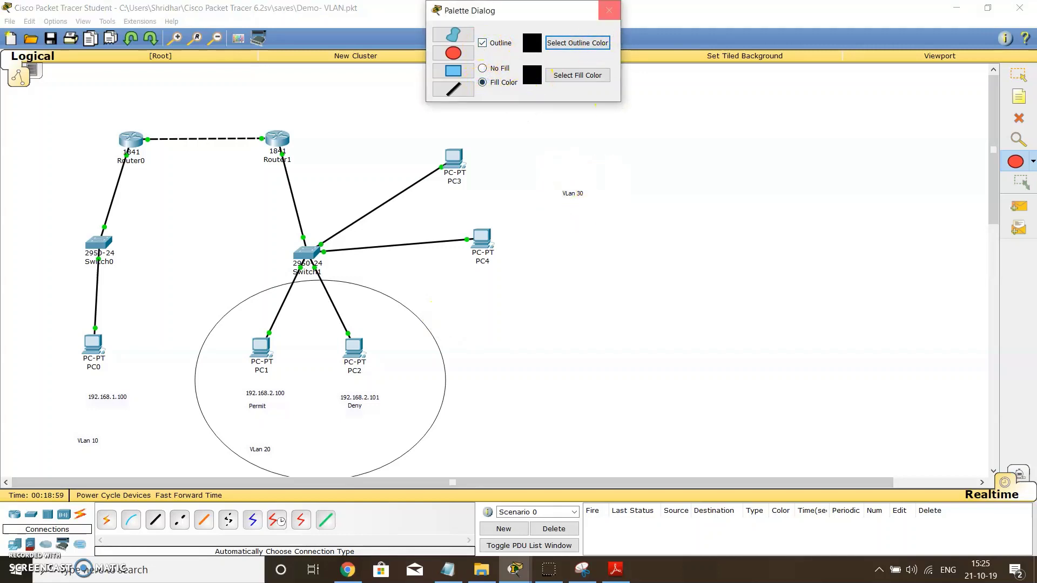
{"action": "left_click", "coordinate": [610, 11]}
{"action": "left_click", "coordinate": [1015, 161]}
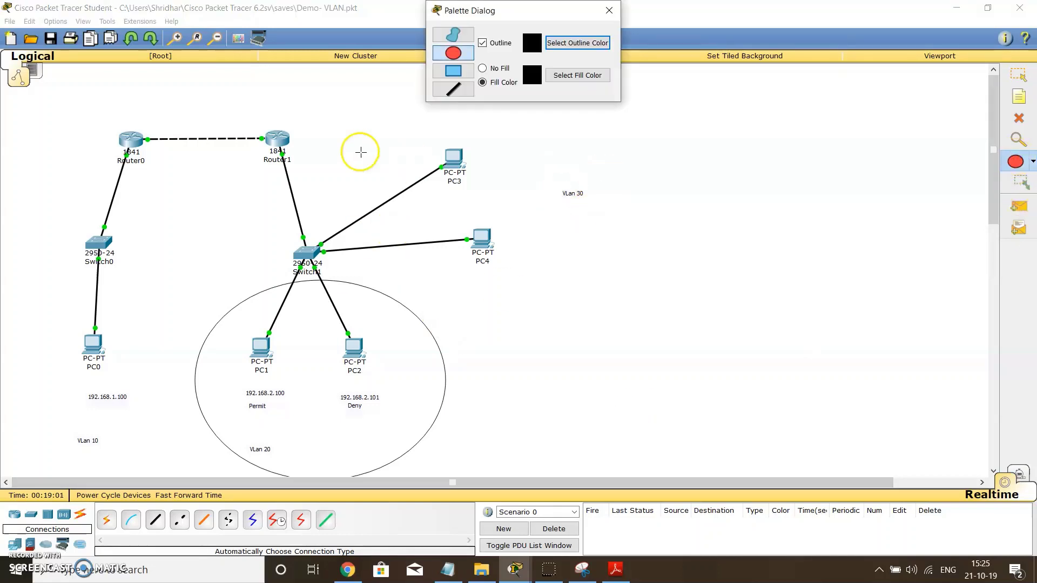
{"action": "left_click_drag", "start_coordinate": [383, 122], "coordinate": [426, 150]}
{"action": "key", "text": "Escape"}
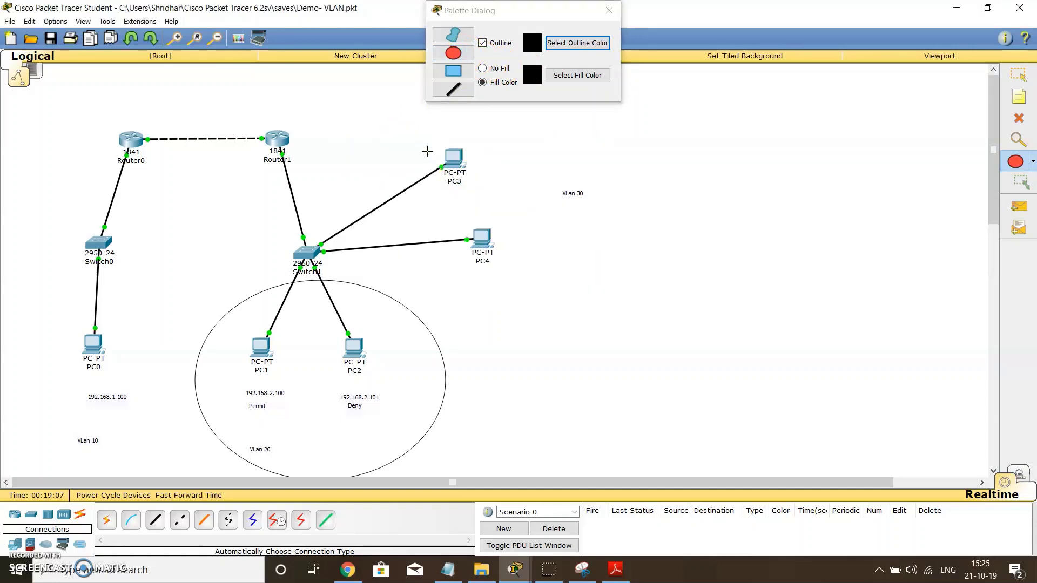
{"action": "left_click", "coordinate": [562, 93]}
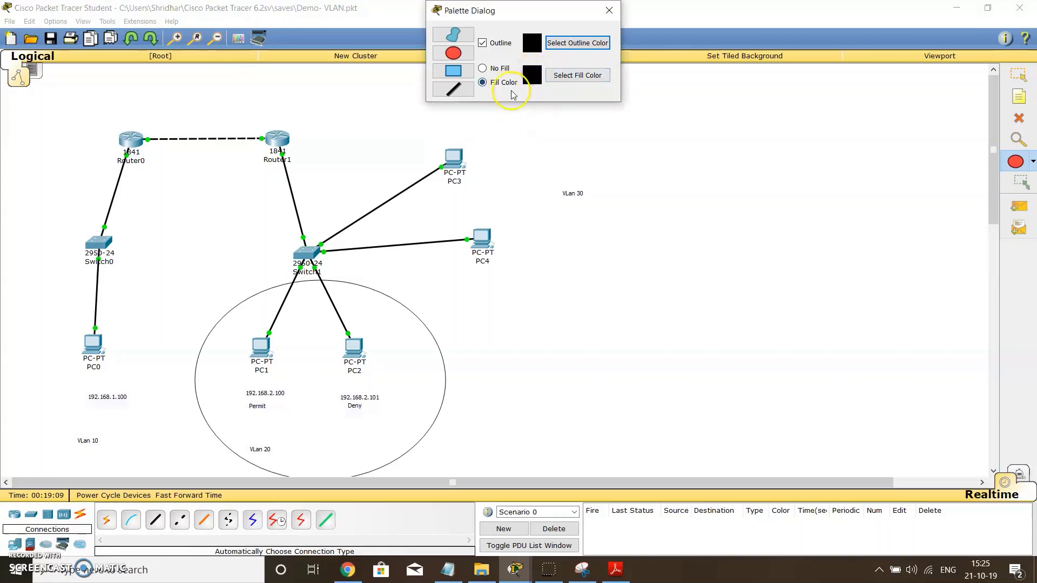
{"action": "left_click", "coordinate": [561, 76]}
{"action": "left_click", "coordinate": [496, 225]}
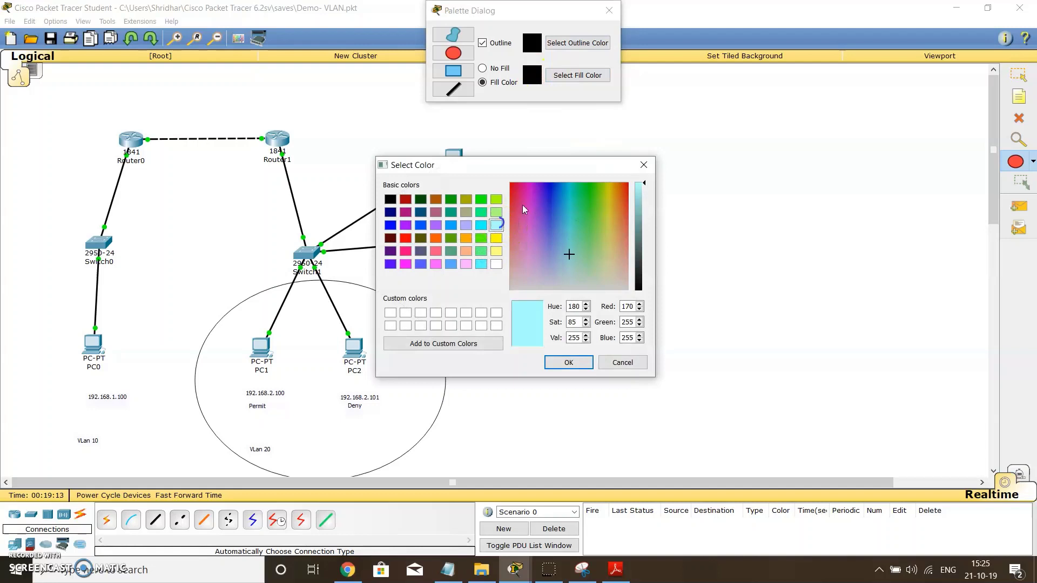
{"action": "left_click", "coordinate": [569, 367]}
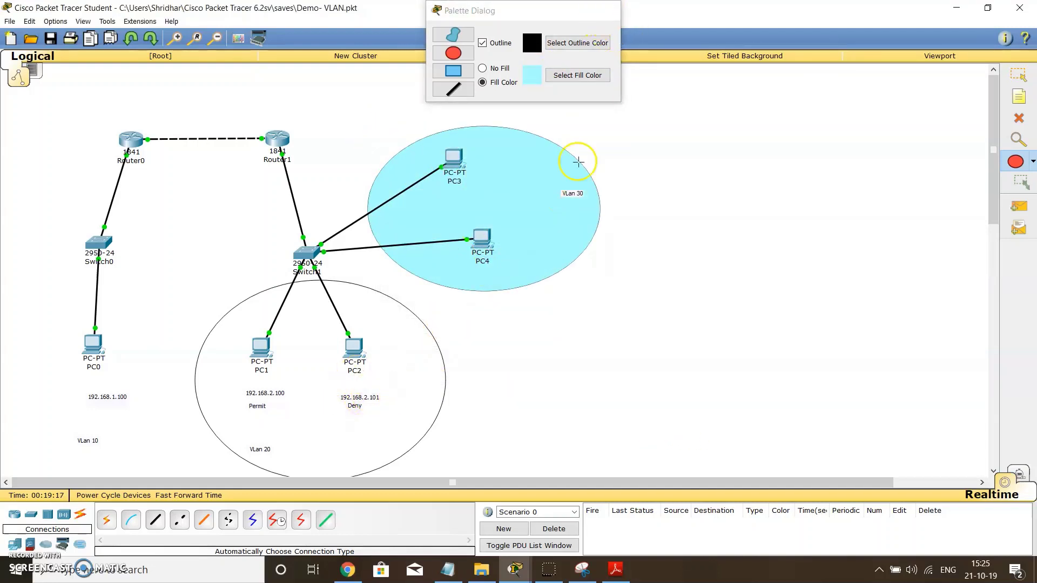
{"action": "left_click", "coordinate": [609, 10]}
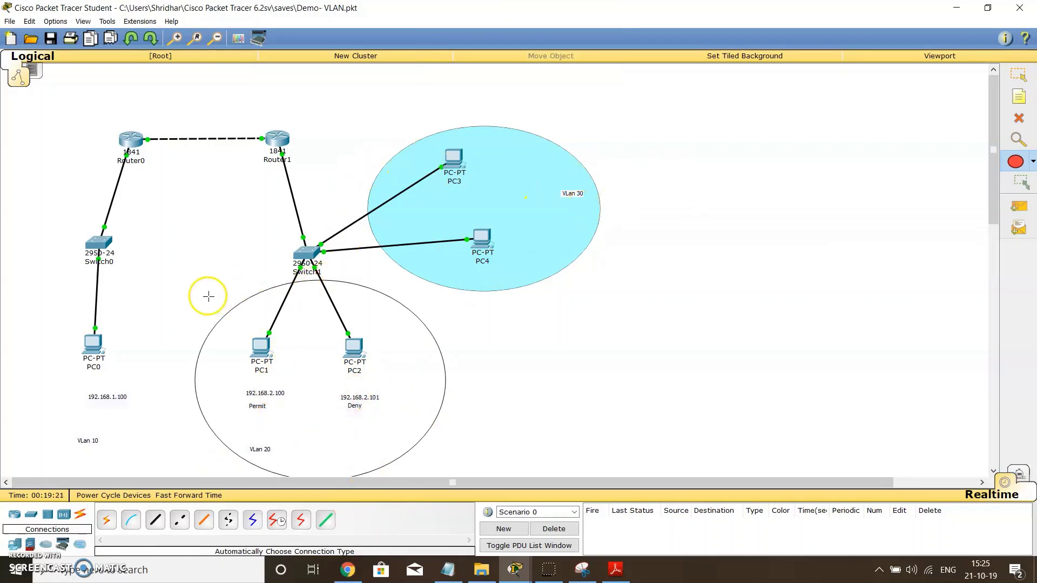
{"action": "left_click", "coordinate": [264, 360]}
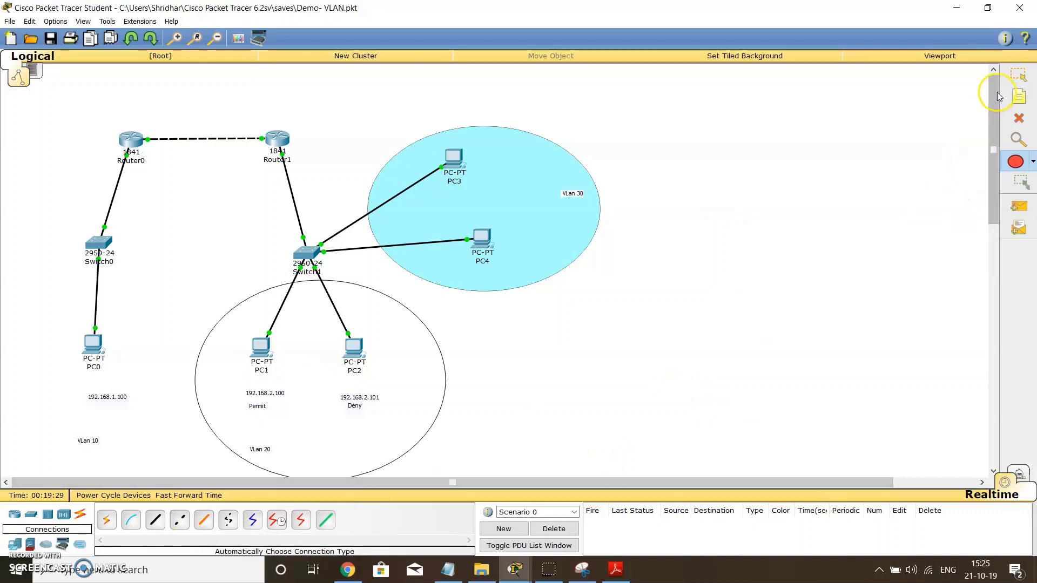
Step: Send simple PDU pings PC1→PC2 and PC3→PC4, confirming both same-VLAN pings succeed
{"action": "left_click", "coordinate": [1012, 79]}
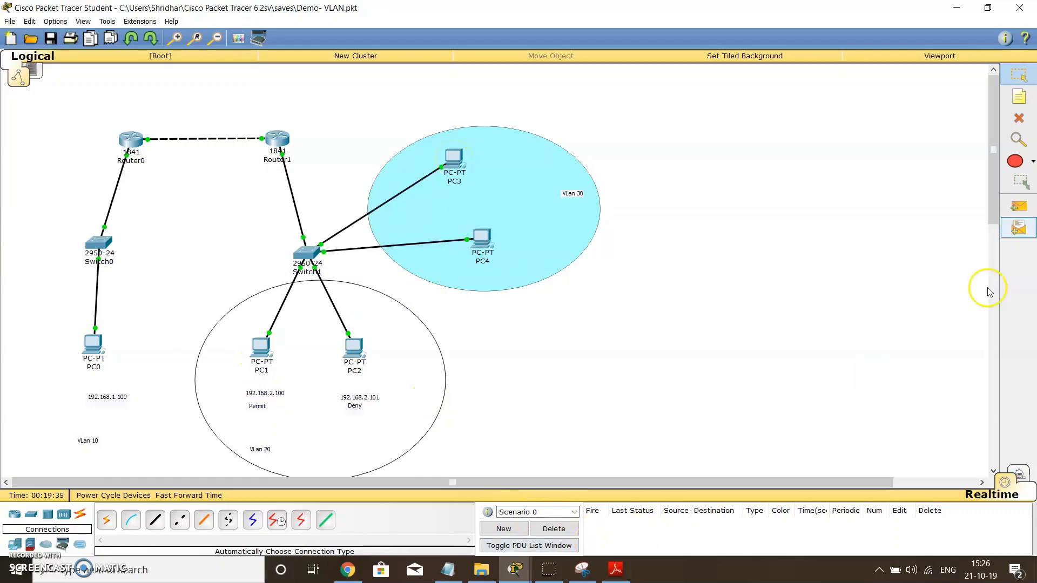
{"action": "left_click", "coordinate": [1018, 206]}
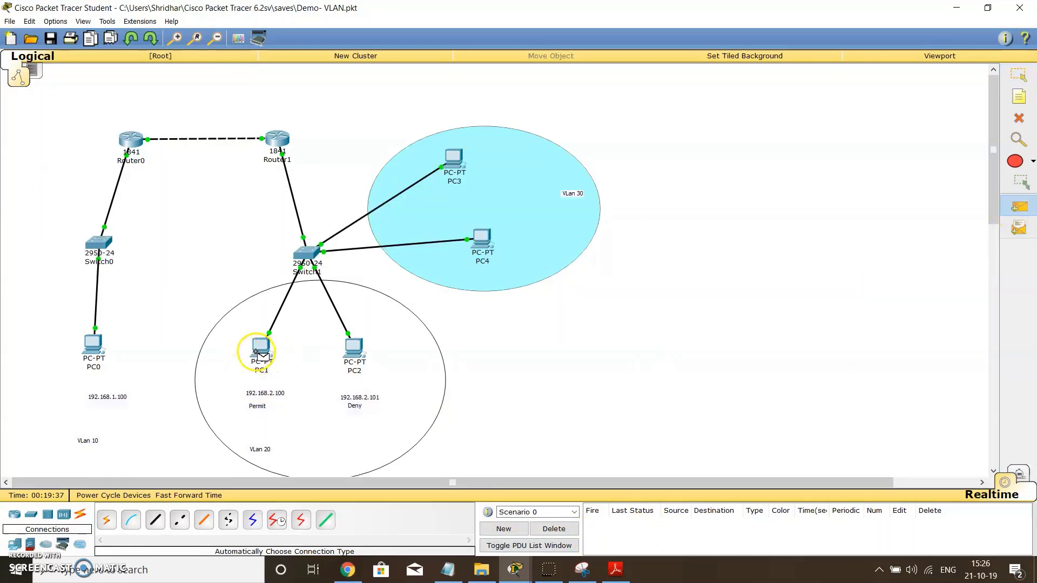
{"action": "left_click", "coordinate": [257, 351]}
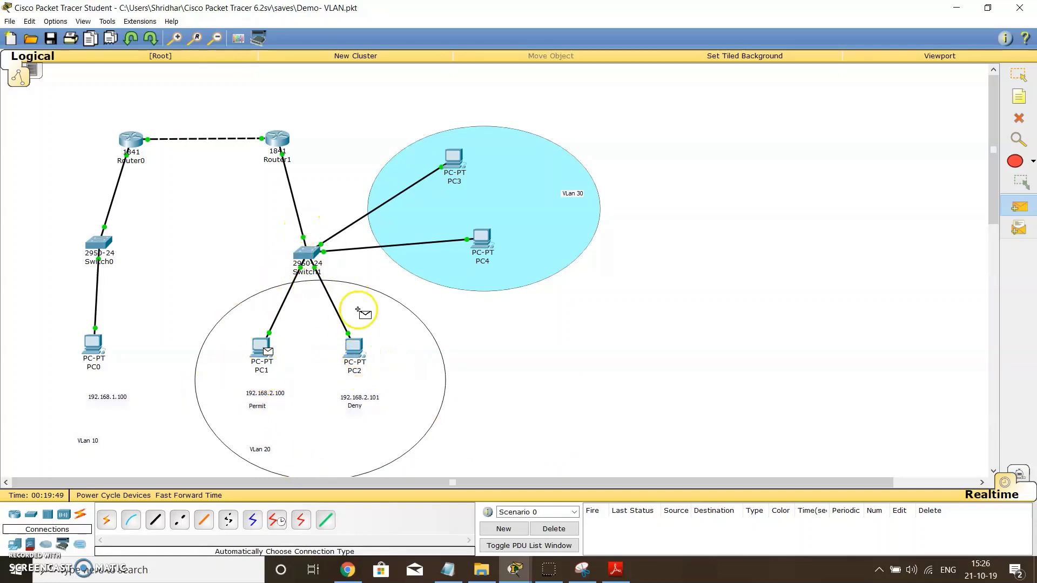
{"action": "left_click", "coordinate": [356, 346]}
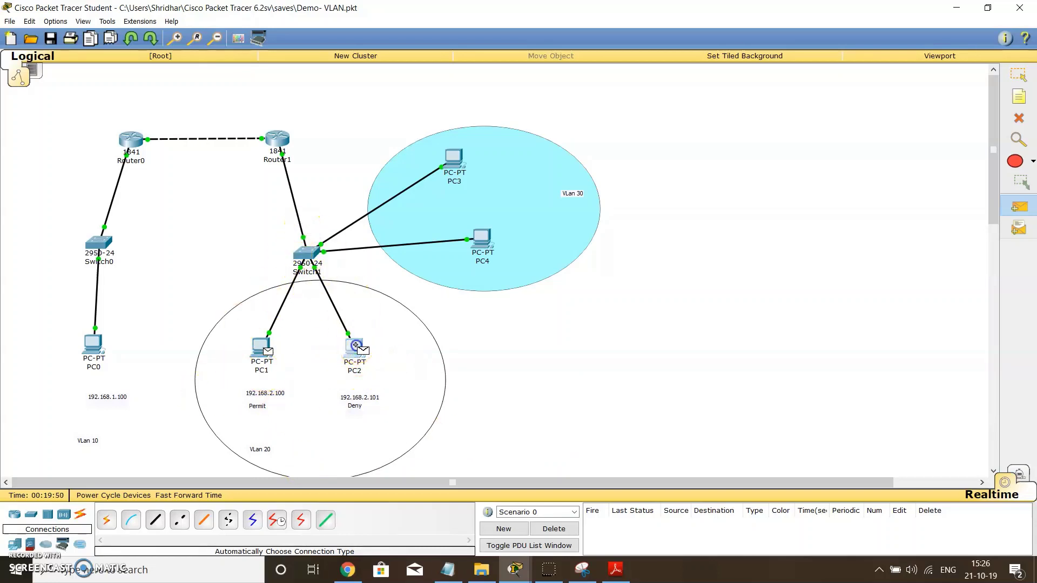
{"action": "left_click", "coordinate": [553, 528]}
{"action": "left_click", "coordinate": [1019, 206]}
{"action": "left_click", "coordinate": [483, 244]}
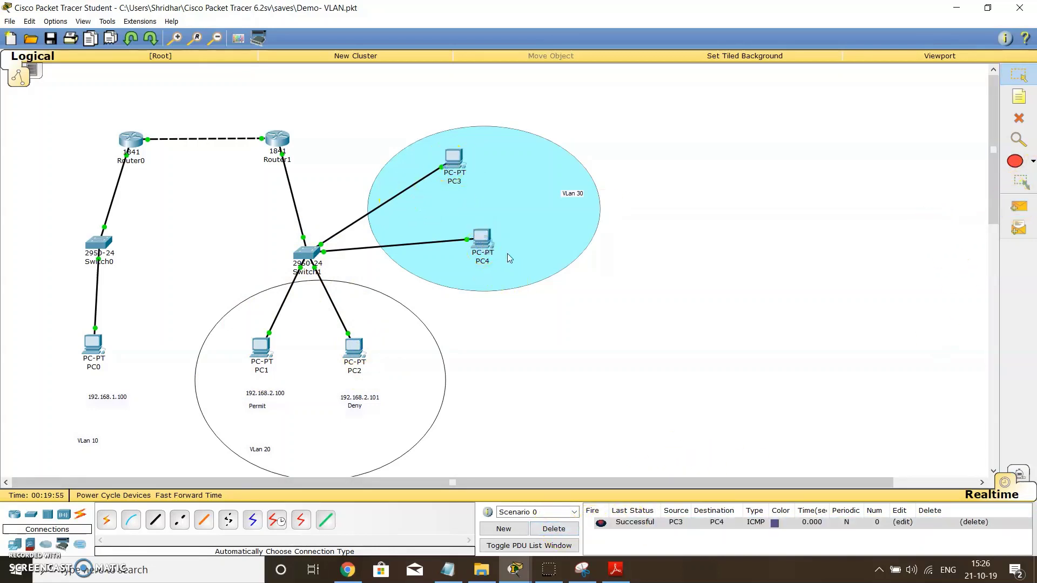
{"action": "left_click", "coordinate": [572, 528]}
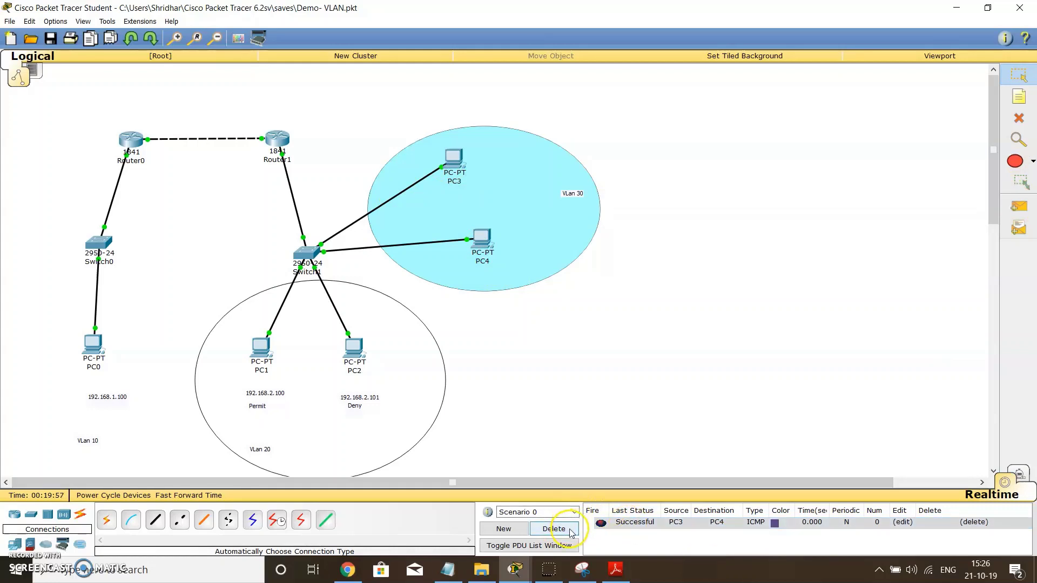
Step: Send cross-VLAN simple PDU pings PC1→PC3 and PC4→PC2, both failing
{"action": "left_click", "coordinate": [570, 535]}
{"action": "left_click", "coordinate": [1018, 206]}
{"action": "left_click", "coordinate": [261, 354]}
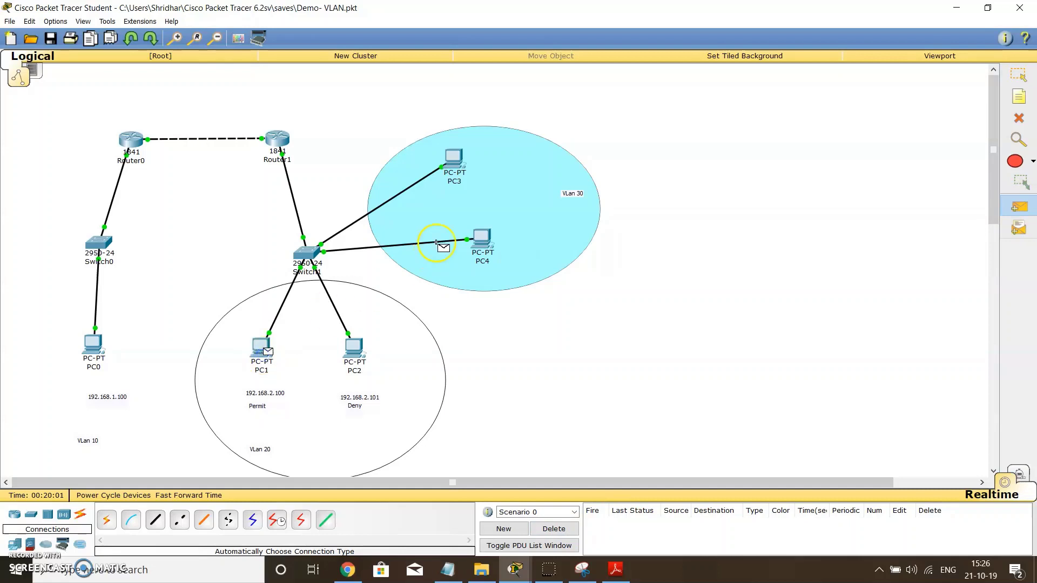
{"action": "left_click", "coordinate": [457, 165]}
{"action": "left_click", "coordinate": [636, 525]}
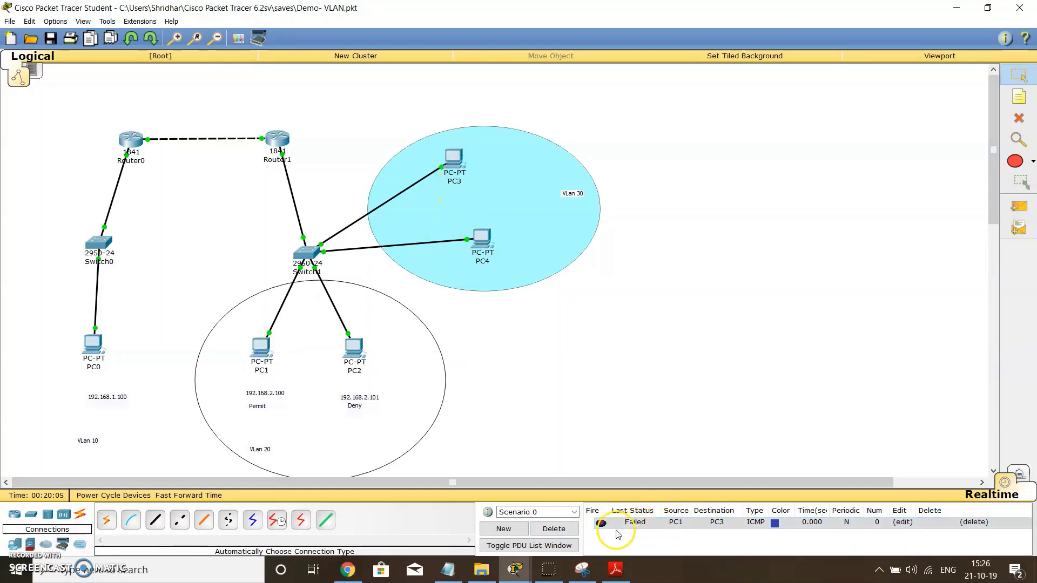
{"action": "left_click", "coordinate": [1018, 205]}
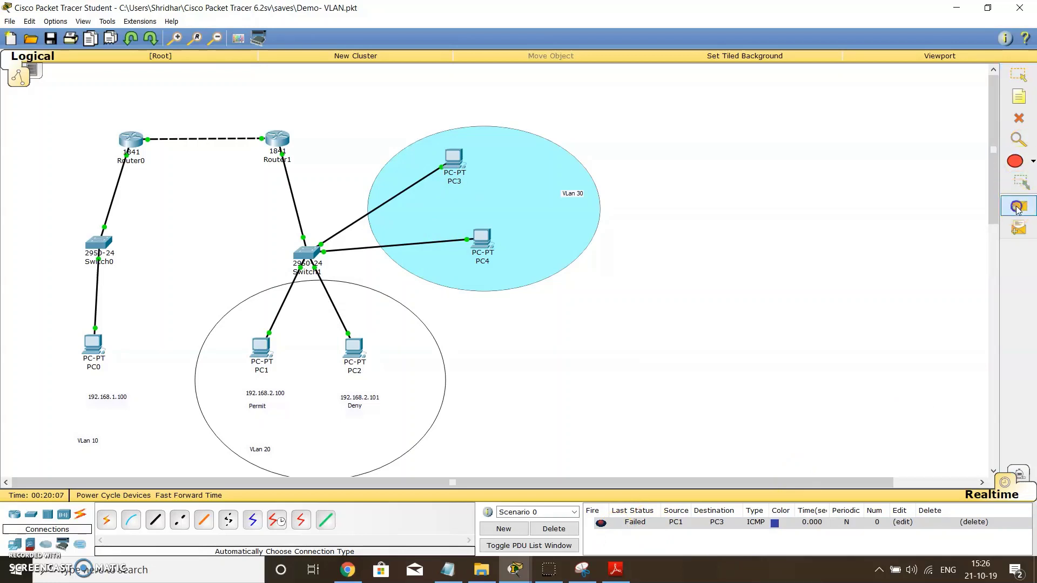
{"action": "left_click", "coordinate": [481, 239]}
{"action": "left_click", "coordinate": [367, 331]}
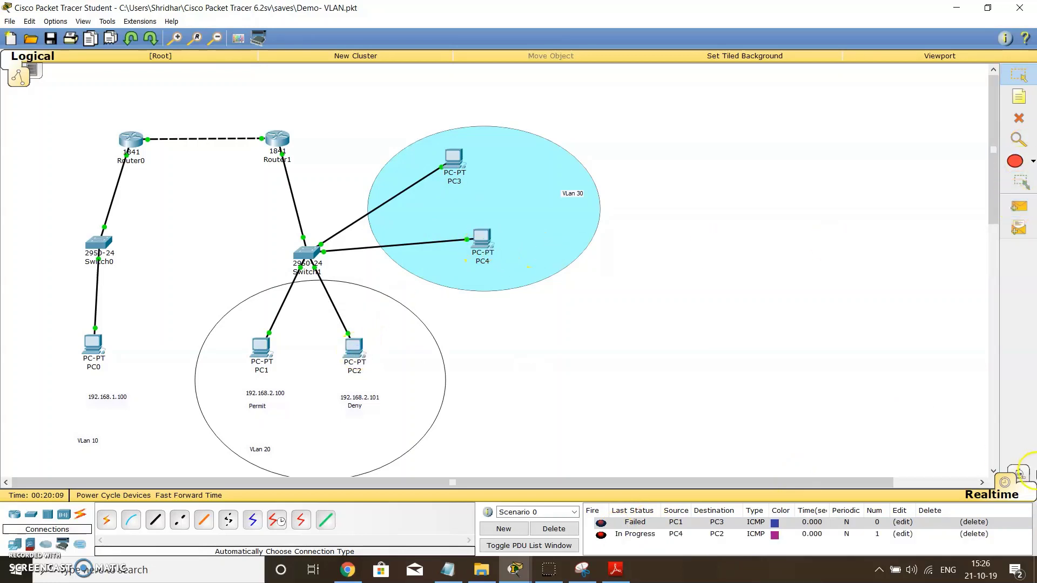
{"action": "left_click", "coordinate": [626, 534]}
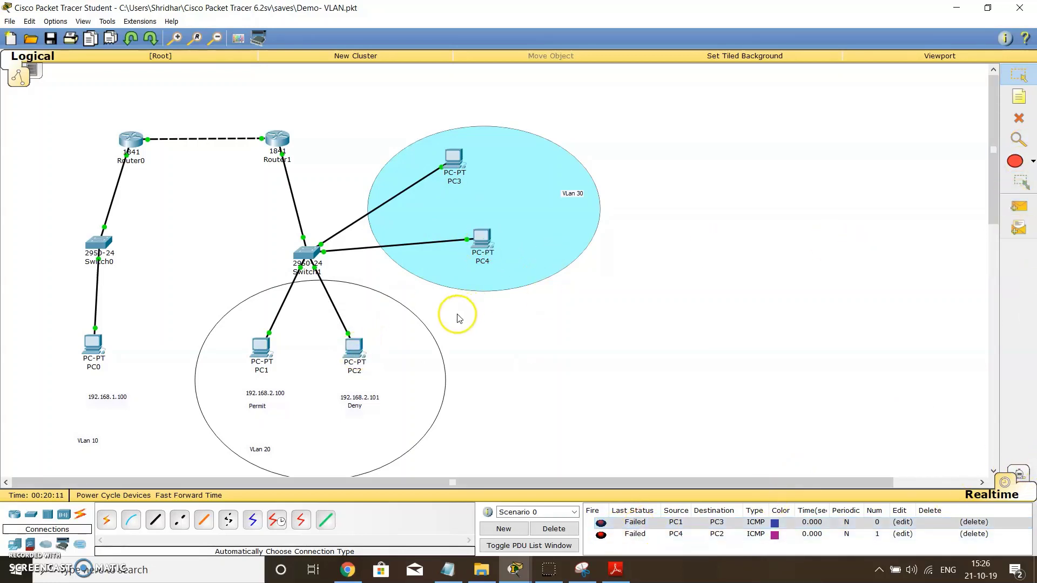
Step: Send a PC2→PC3 ping, review the Failed results, and drop the PDU tool
{"action": "left_click", "coordinate": [1009, 214]}
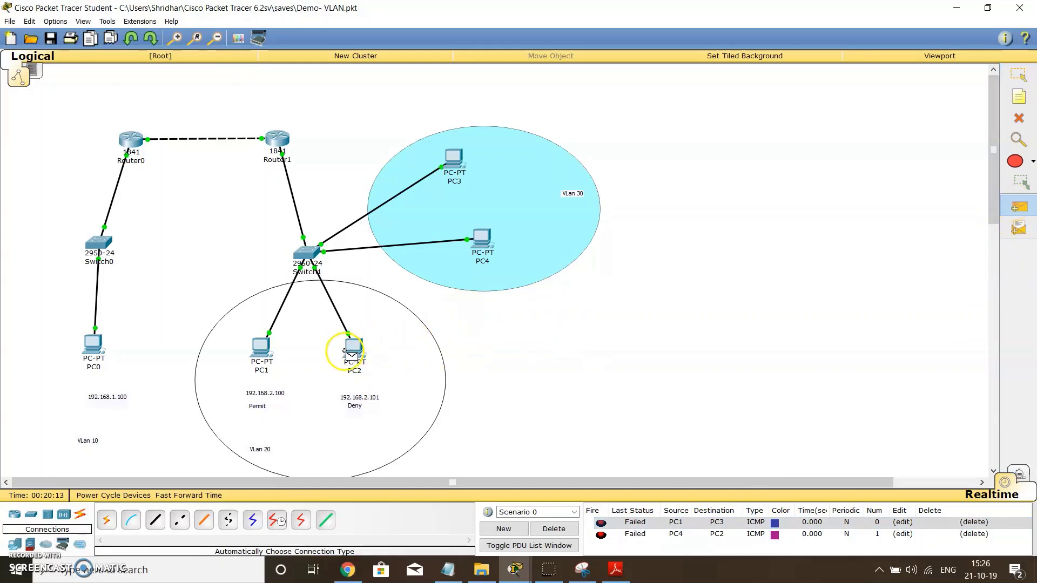
{"action": "left_click", "coordinate": [357, 351]}
{"action": "left_click", "coordinate": [454, 158]}
{"action": "left_click", "coordinate": [680, 413]}
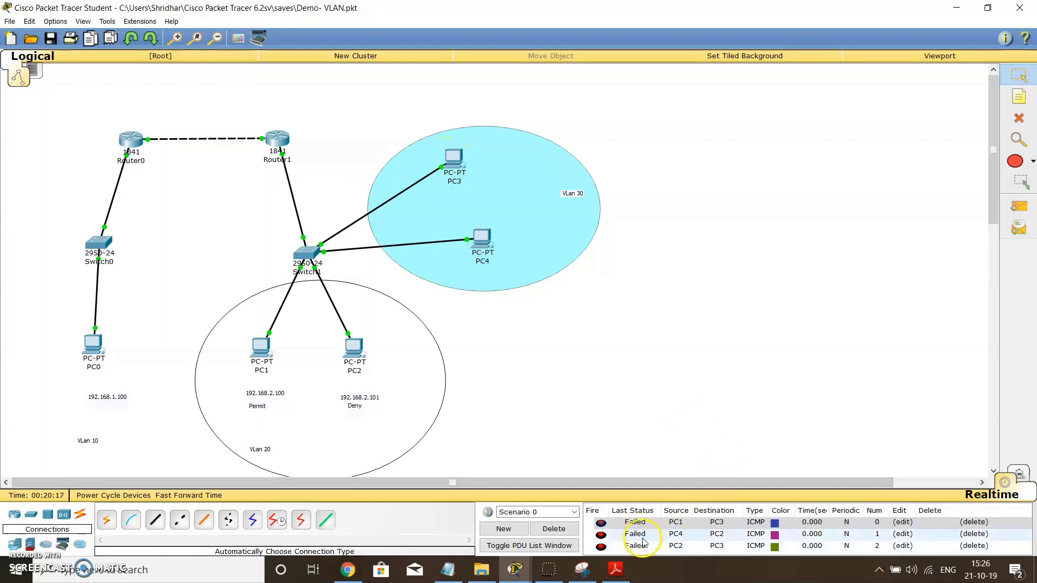
{"action": "left_click", "coordinate": [1013, 212]}
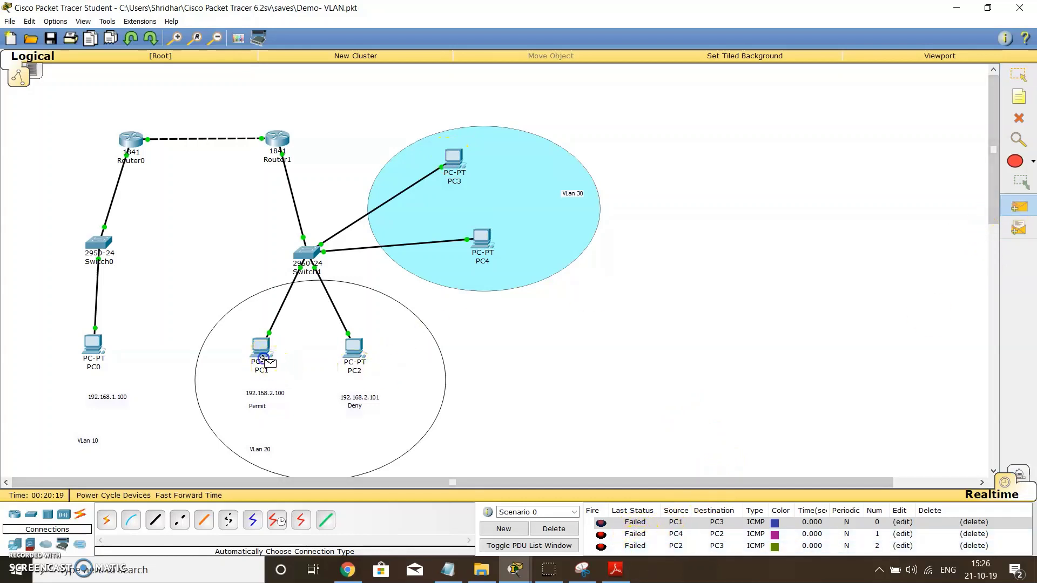
{"action": "left_click", "coordinate": [474, 236]}
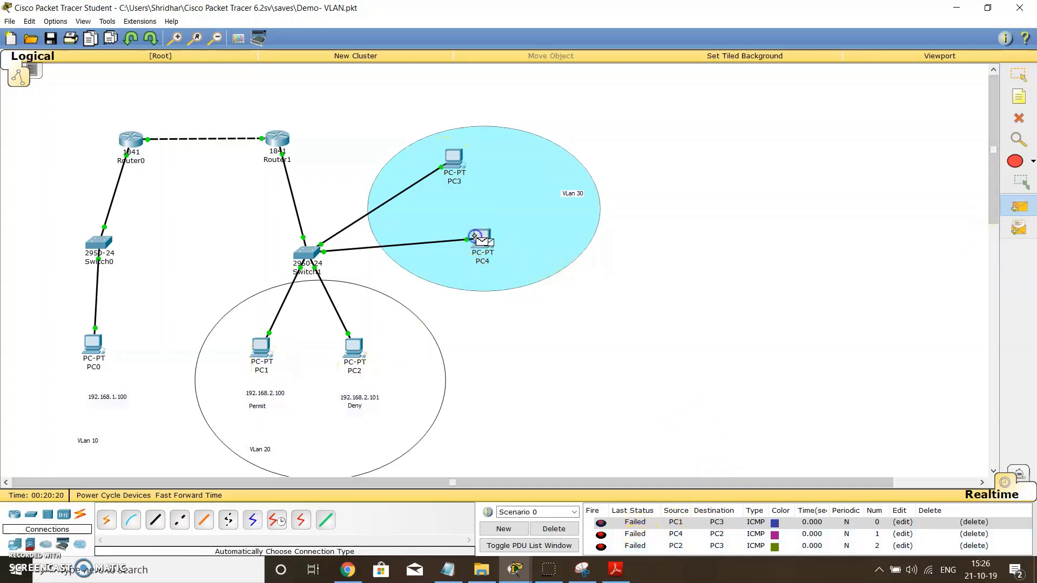
{"action": "left_click", "coordinate": [646, 547]}
{"action": "left_click", "coordinate": [691, 544]}
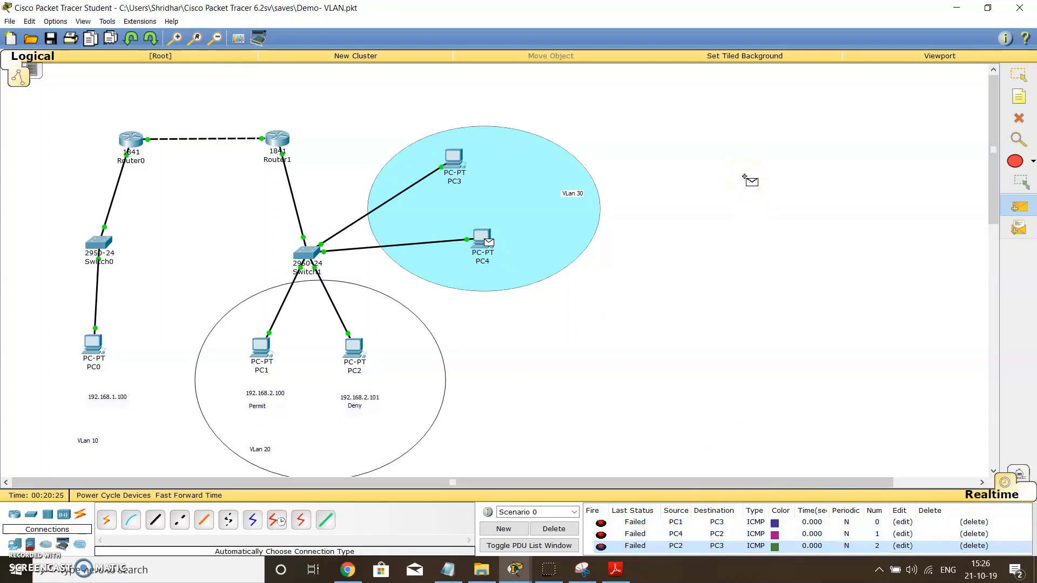
{"action": "left_click", "coordinate": [877, 534]}
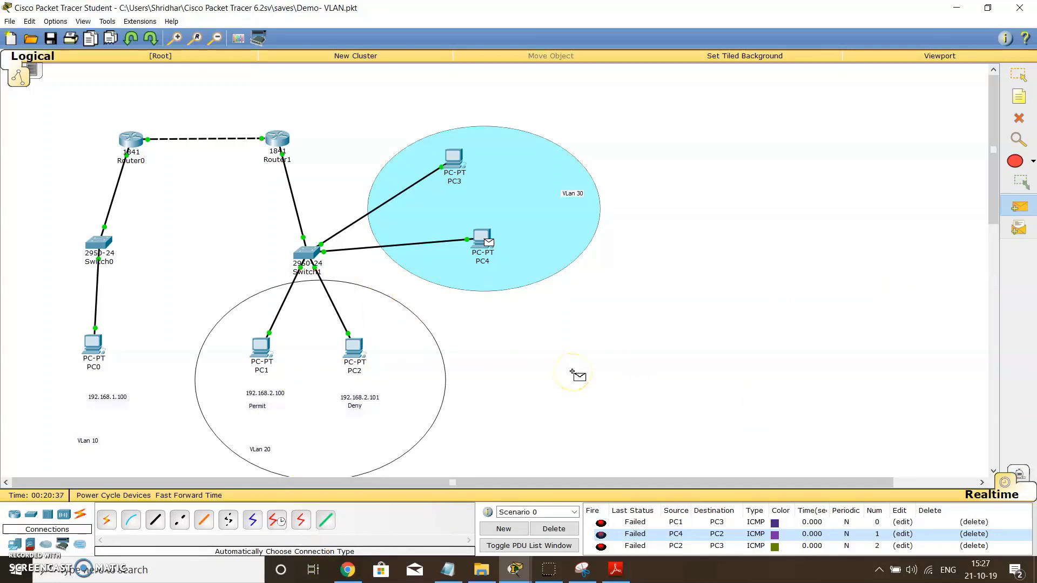
{"action": "right_click", "coordinate": [759, 232]}
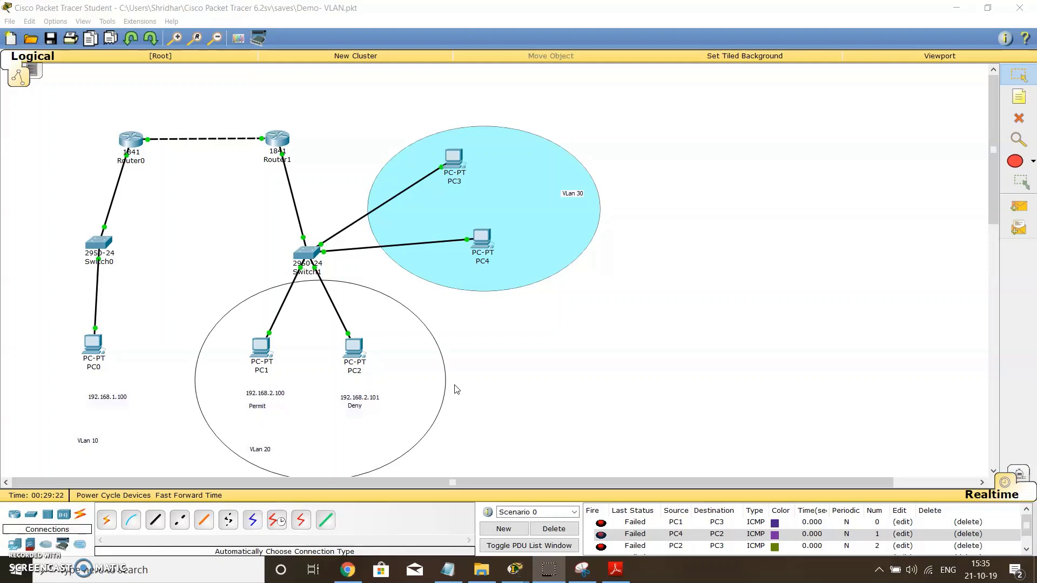
{"action": "left_click", "coordinate": [463, 379]}
{"action": "left_click", "coordinate": [276, 204]}
{"action": "left_click", "coordinate": [437, 100]}
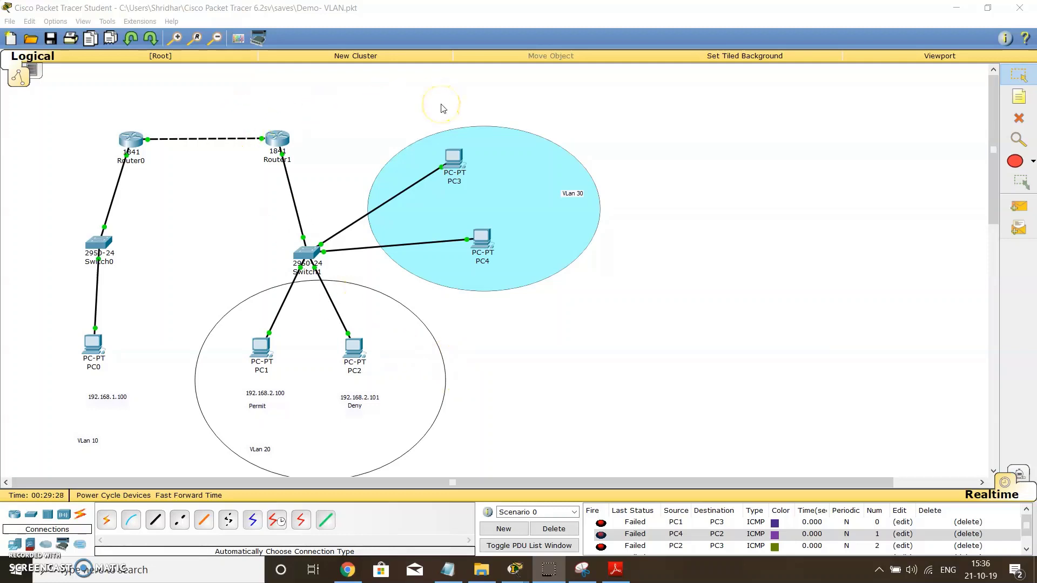